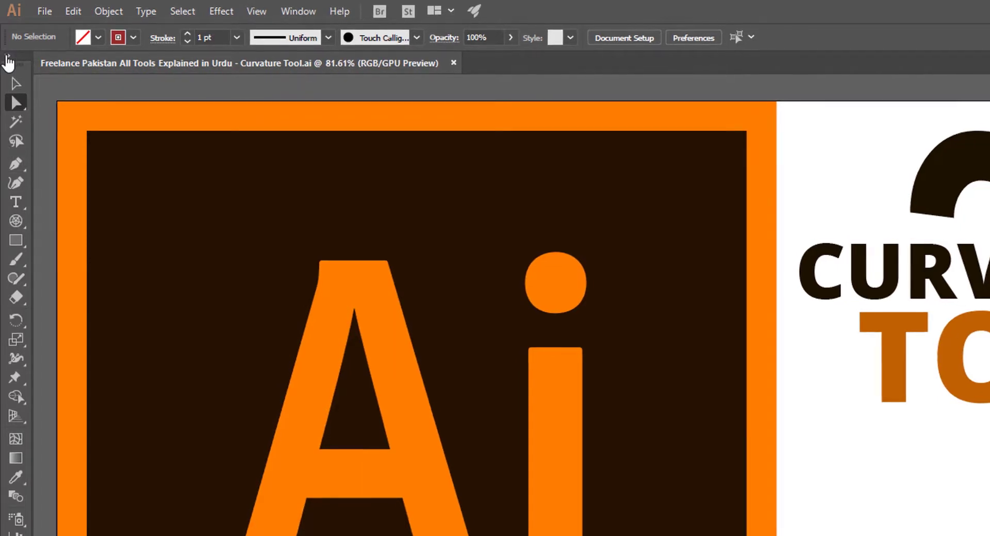
# Lay out the Tools panel in two columns.
pyautogui.click(8, 56)
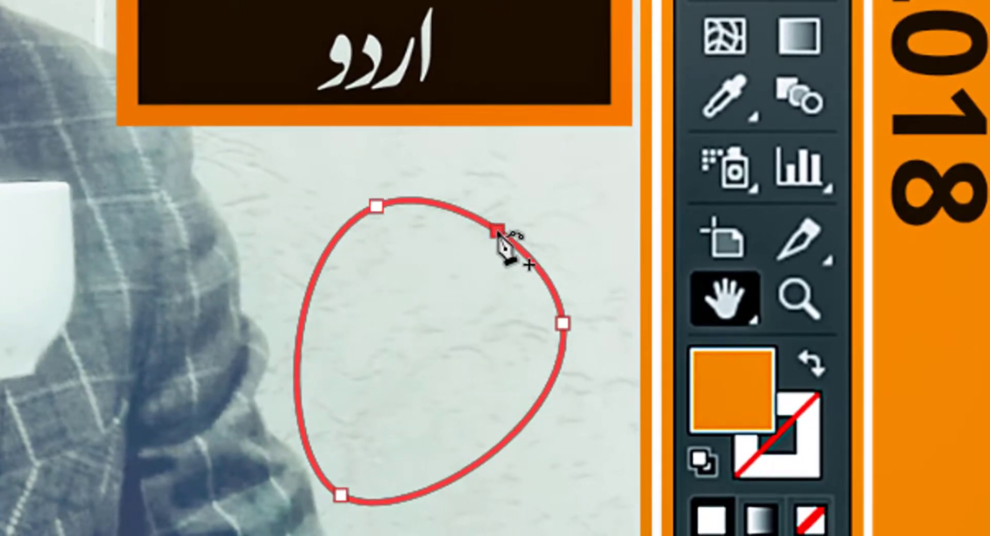
# Drag the red path's anchors to round it into a circle, then stretch it into a lopsided egg.
pyautogui.moveTo(497, 230)
pyautogui.mouseDown()
pyautogui.moveTo(537, 199)
pyautogui.moveTo(581, 187)
pyautogui.mouseUp()
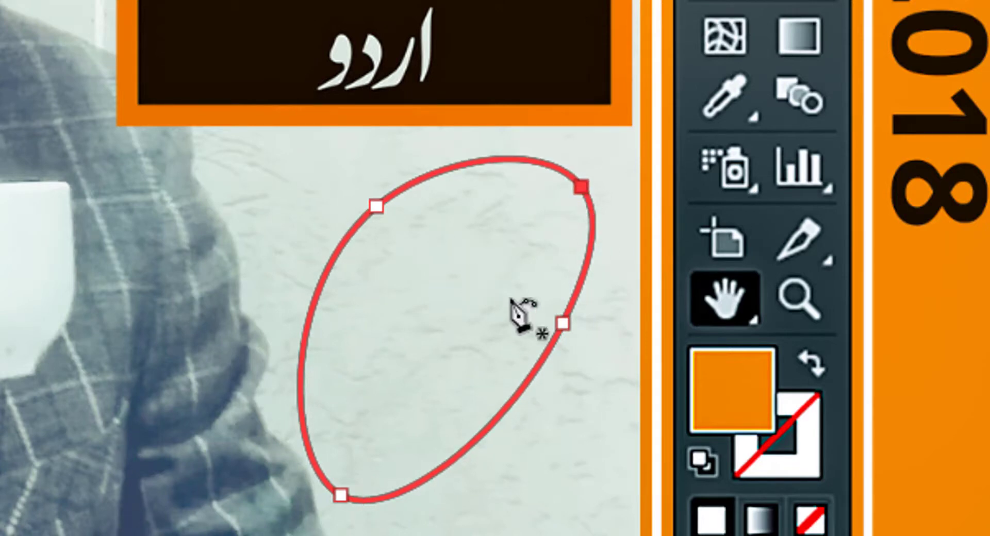
pyautogui.click(563, 324)
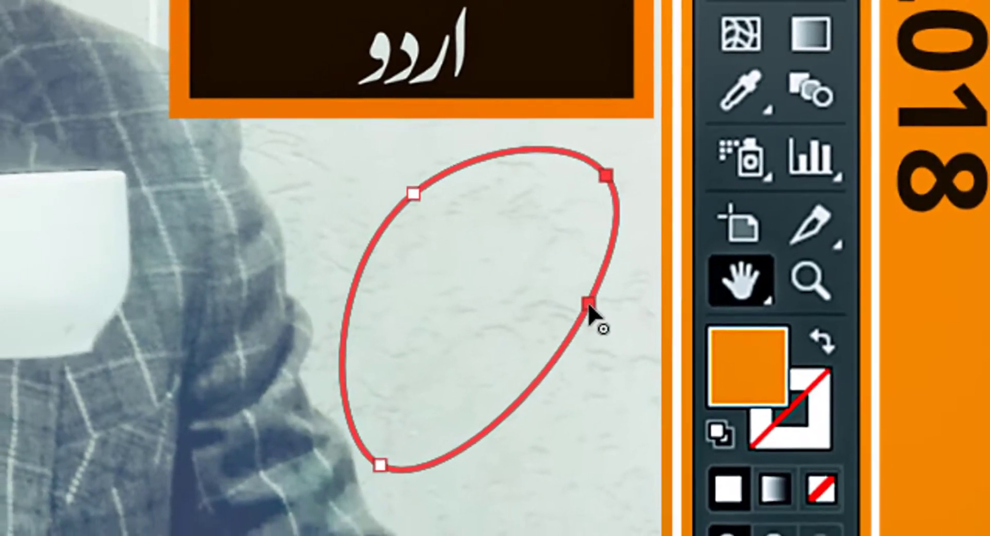
pyautogui.moveTo(587, 304)
pyautogui.mouseDown()
pyautogui.moveTo(608, 325)
pyautogui.moveTo(630, 382)
pyautogui.moveTo(658, 404)
pyautogui.moveTo(668, 439)
pyautogui.moveTo(681, 439)
pyautogui.moveTo(673, 403)
pyautogui.mouseUp()
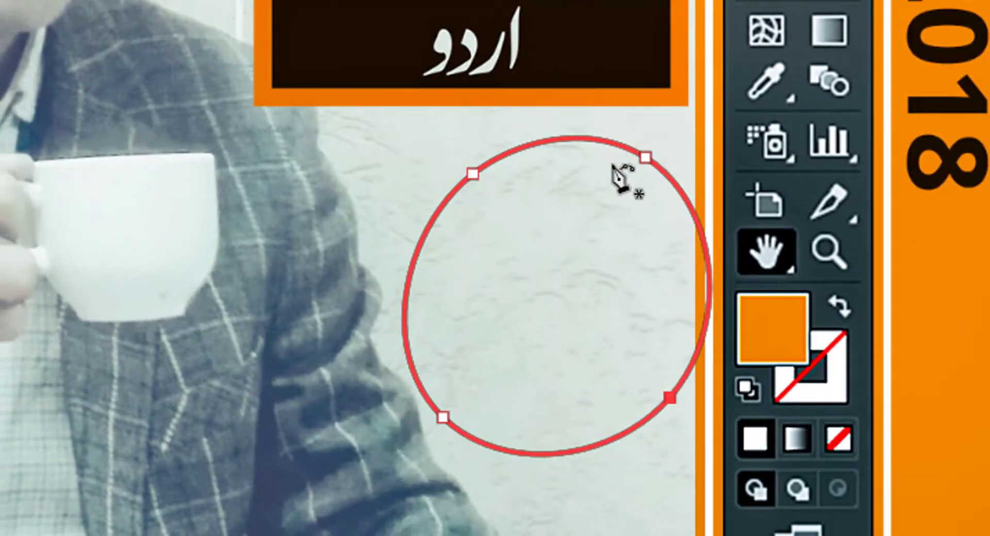
pyautogui.click(645, 160)
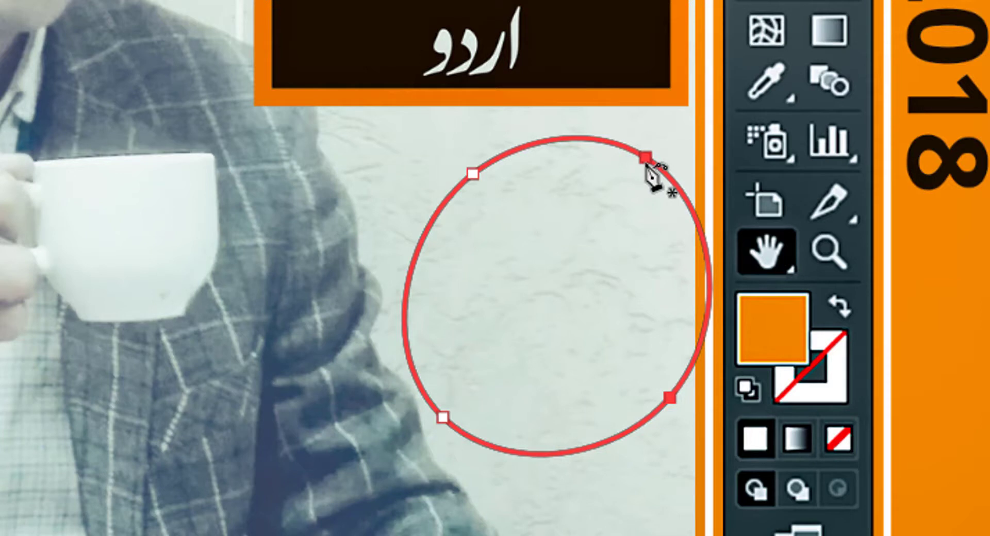
pyautogui.keyDown('ctrl'); pyautogui.click(646, 159); pyautogui.keyUp('ctrl')
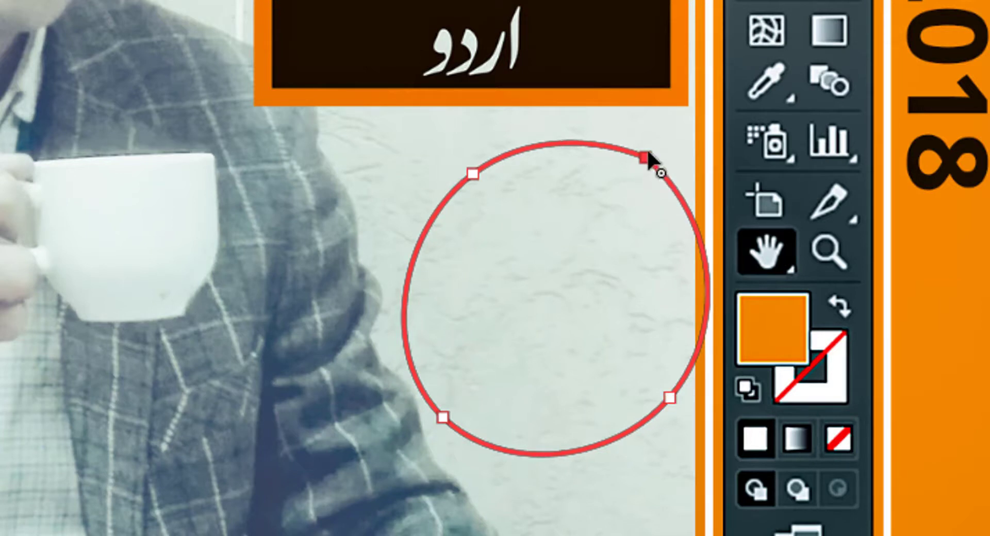
pyautogui.moveTo(646, 157); pyautogui.dragTo(722, 58)
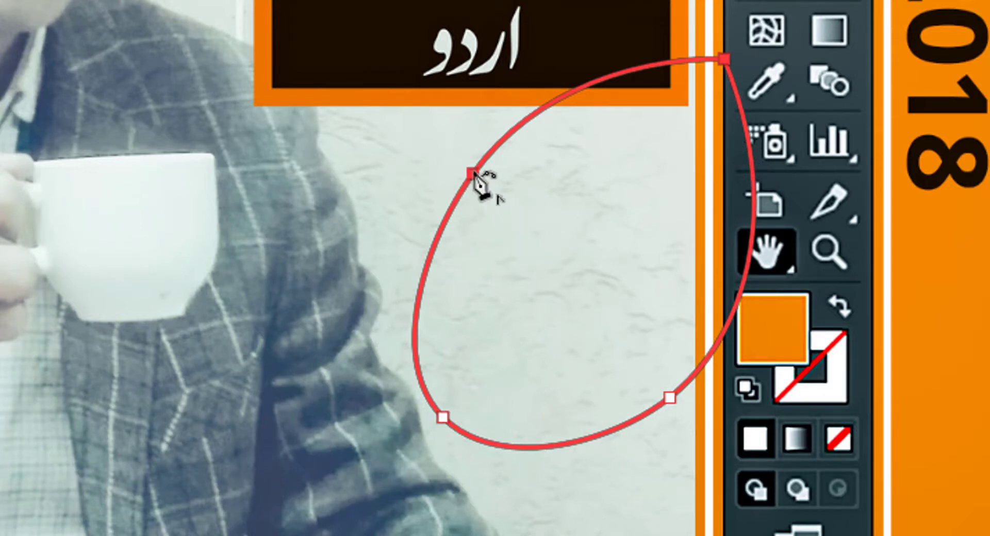
pyautogui.moveTo(472, 173)
pyautogui.mouseDown()
pyautogui.moveTo(433, 136)
pyautogui.moveTo(444, 154)
pyautogui.mouseUp()
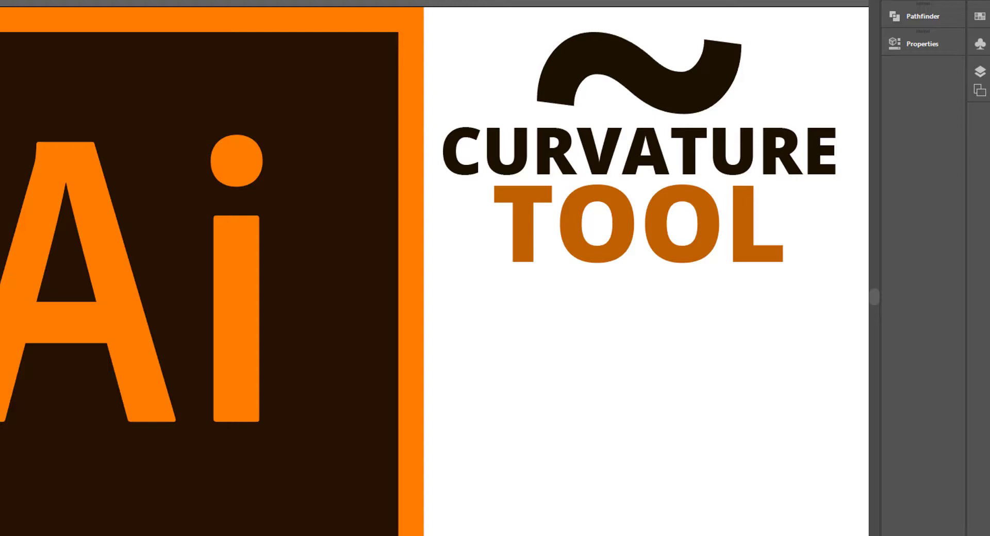
# Draw a closed four-point path under the TOOL title and lift its top-left point.
pyautogui.click(506, 308)
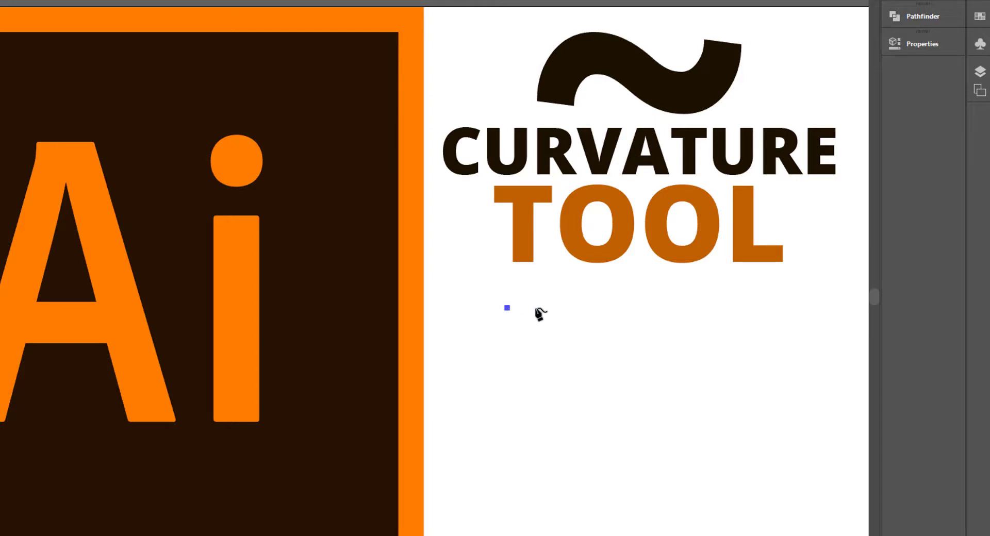
pyautogui.click(669, 355)
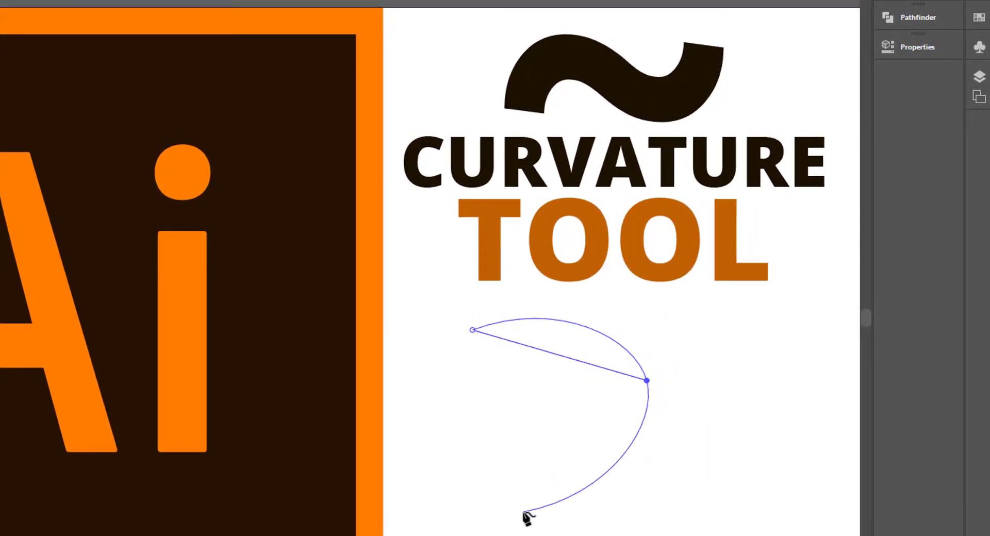
pyautogui.click(547, 524)
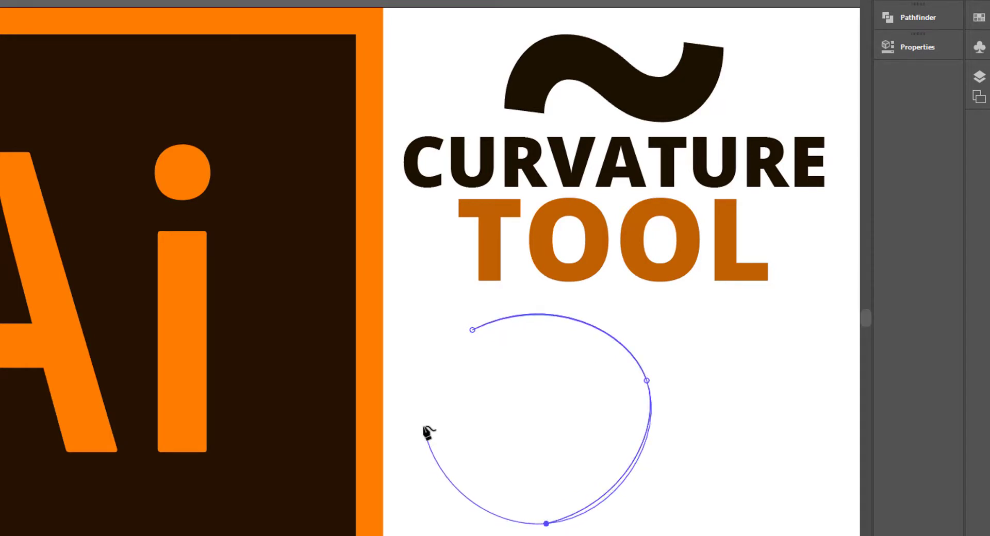
pyautogui.click(473, 330)
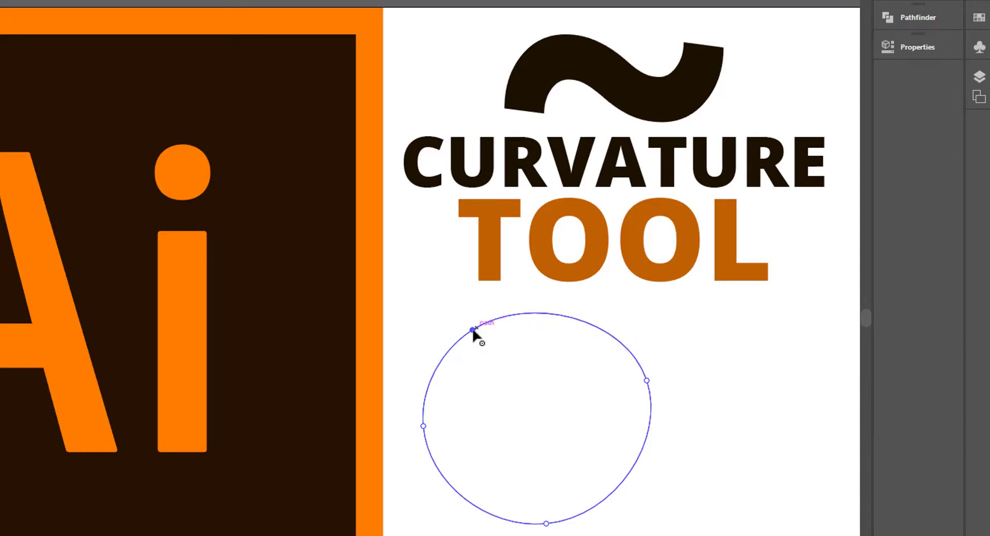
pyautogui.moveTo(473, 330); pyautogui.dragTo(483, 306)
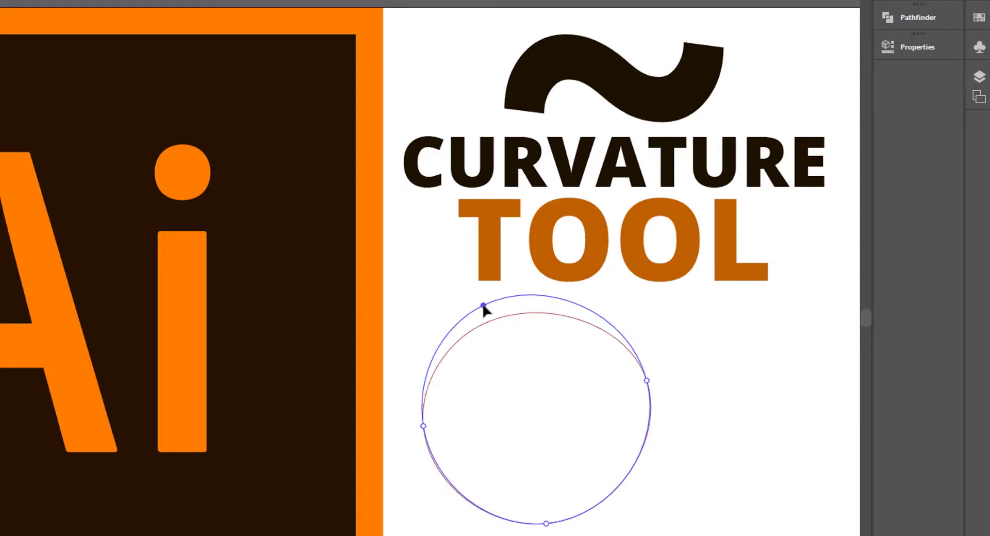
# Nudge the top, right and left anchors until the path below TOOL is evenly round.
pyautogui.moveTo(483, 305)
pyautogui.mouseDown()
pyautogui.moveTo(537, 312)
pyautogui.moveTo(471, 316)
pyautogui.mouseUp()
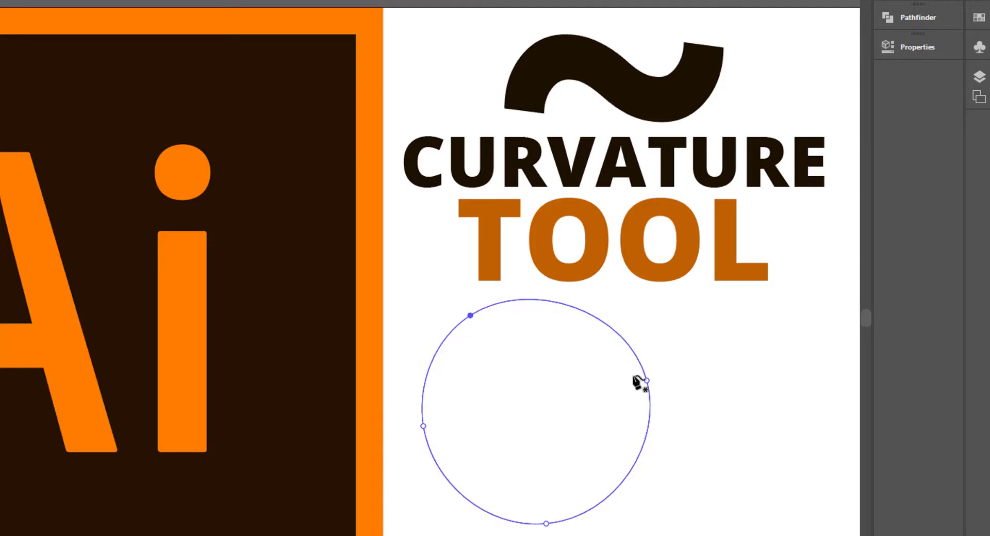
pyautogui.moveTo(645, 381)
pyautogui.mouseDown()
pyautogui.moveTo(656, 403)
pyautogui.moveTo(649, 387)
pyautogui.mouseUp()
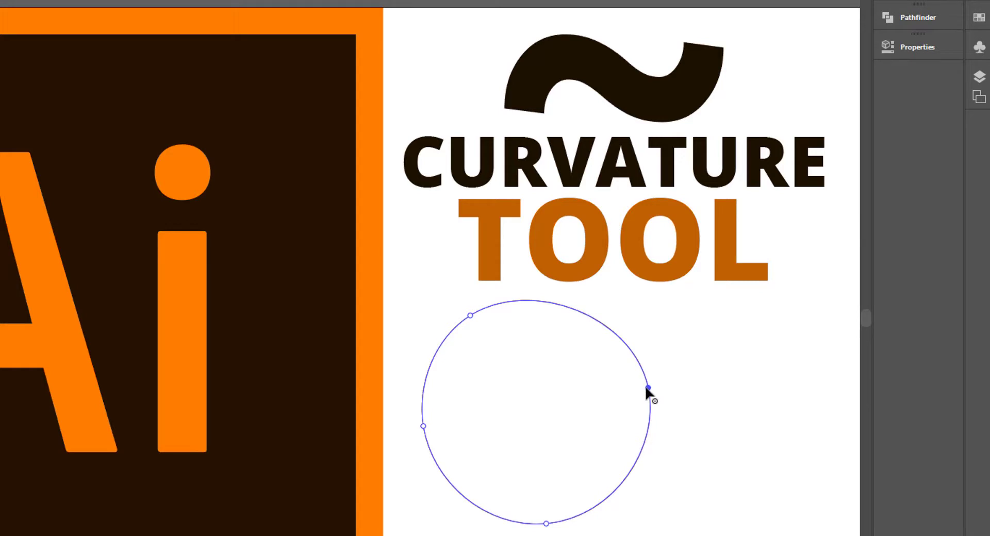
pyautogui.moveTo(648, 388); pyautogui.dragTo(638, 370)
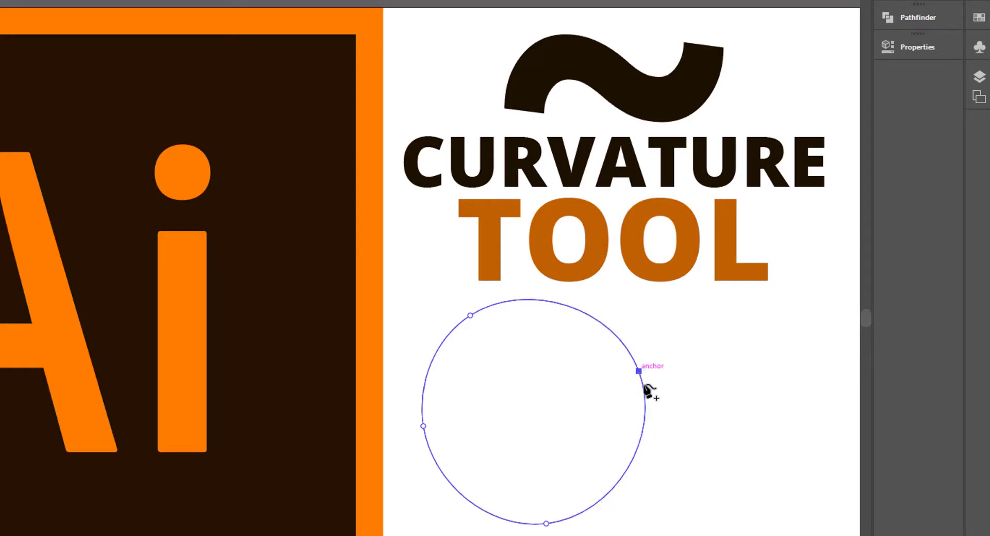
pyautogui.moveTo(423, 427); pyautogui.dragTo(412, 426)
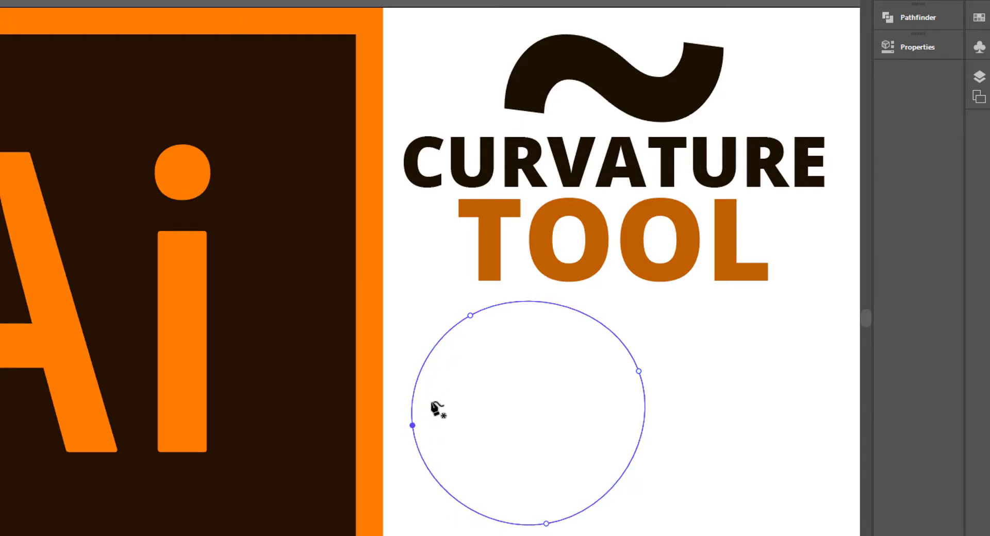
pyautogui.moveTo(411, 426); pyautogui.dragTo(418, 430)
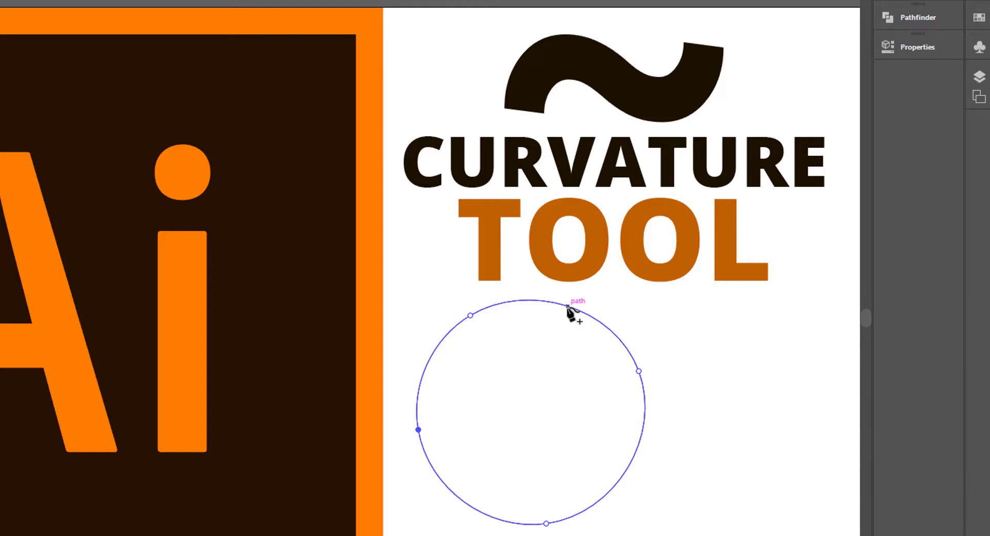
# Add a top anchor, dent it inward, then pull it right into a sharp teardrop tip.
pyautogui.click(568, 307)
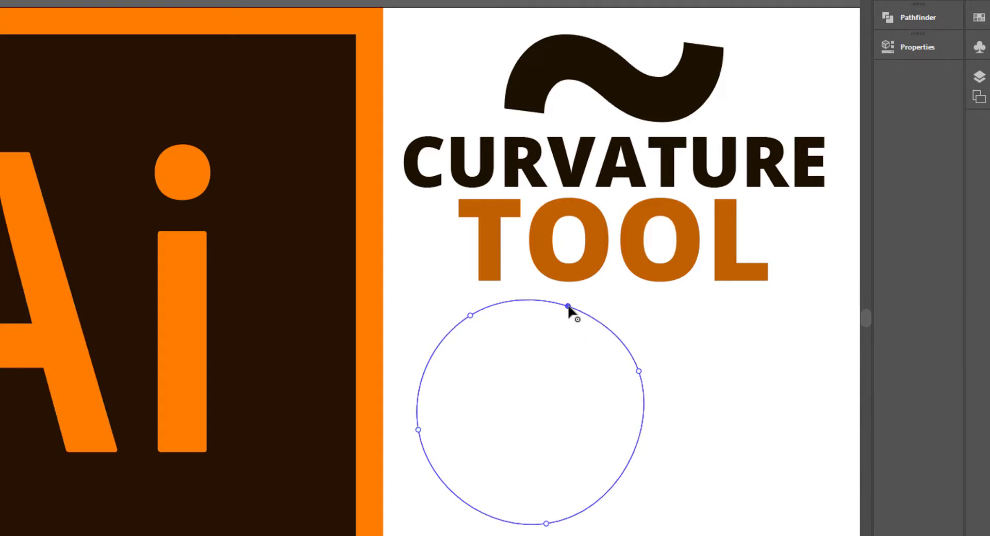
pyautogui.moveTo(568, 306); pyautogui.dragTo(529, 436)
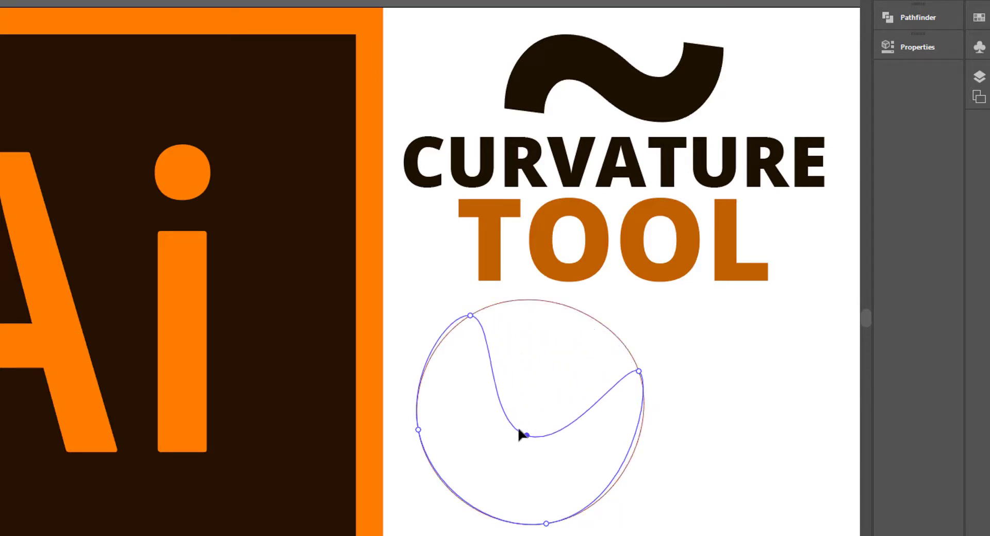
pyautogui.moveTo(529, 436); pyautogui.dragTo(514, 425)
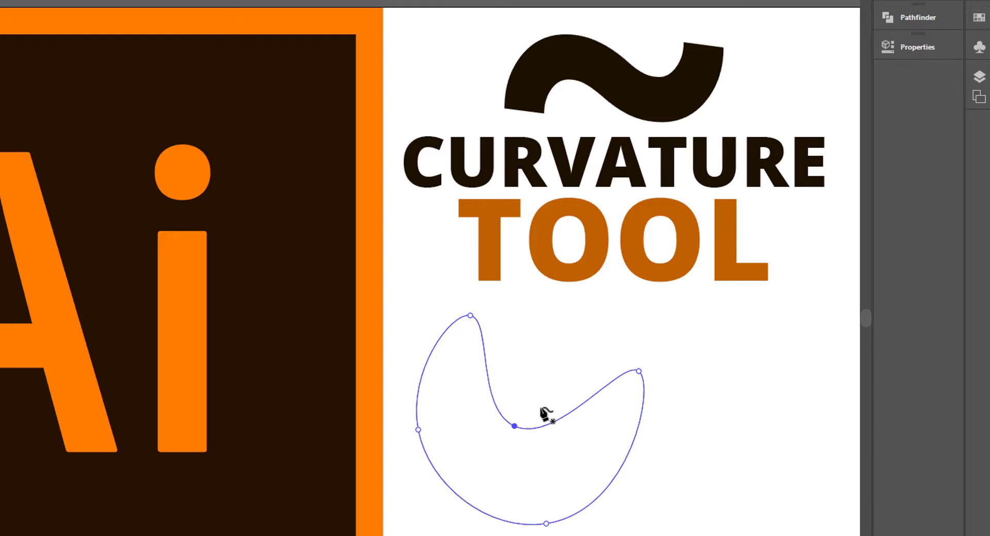
pyautogui.moveTo(514, 426)
pyautogui.mouseDown()
pyautogui.moveTo(749, 422)
pyautogui.moveTo(830, 368)
pyautogui.moveTo(813, 370)
pyautogui.mouseUp()
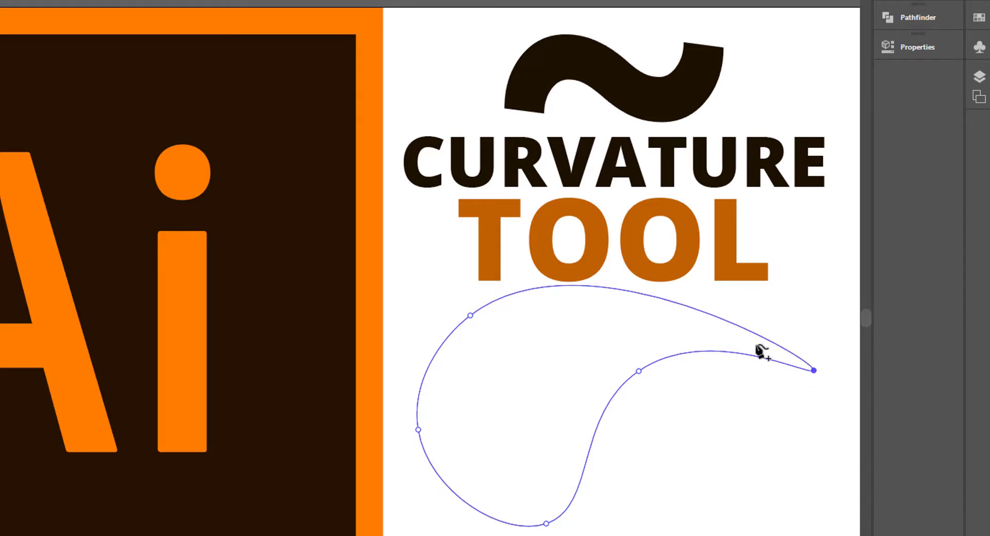
pyautogui.click(813, 370)
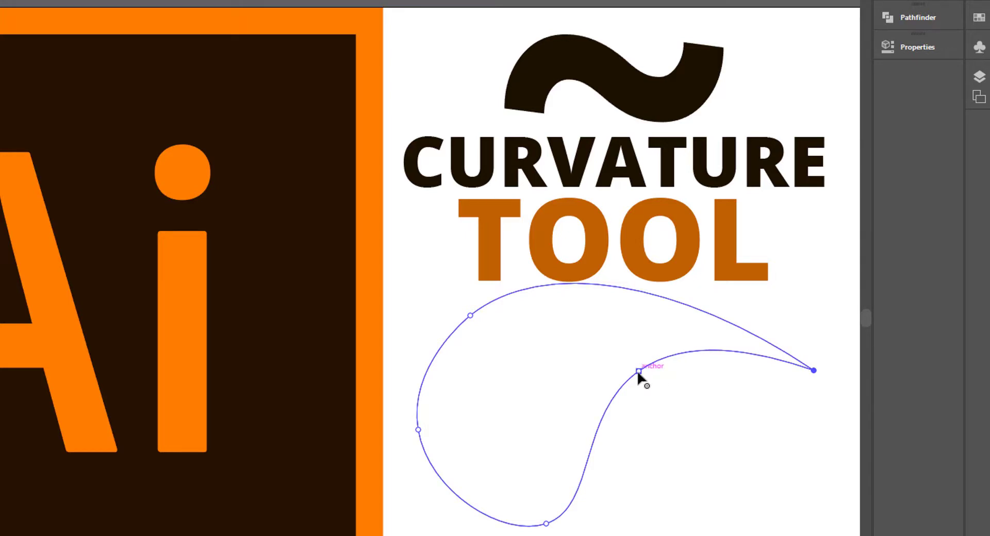
# Make one anchor a corner, delete another anchor, then delete the whole teardrop path.
pyautogui.doubleClick(638, 371)
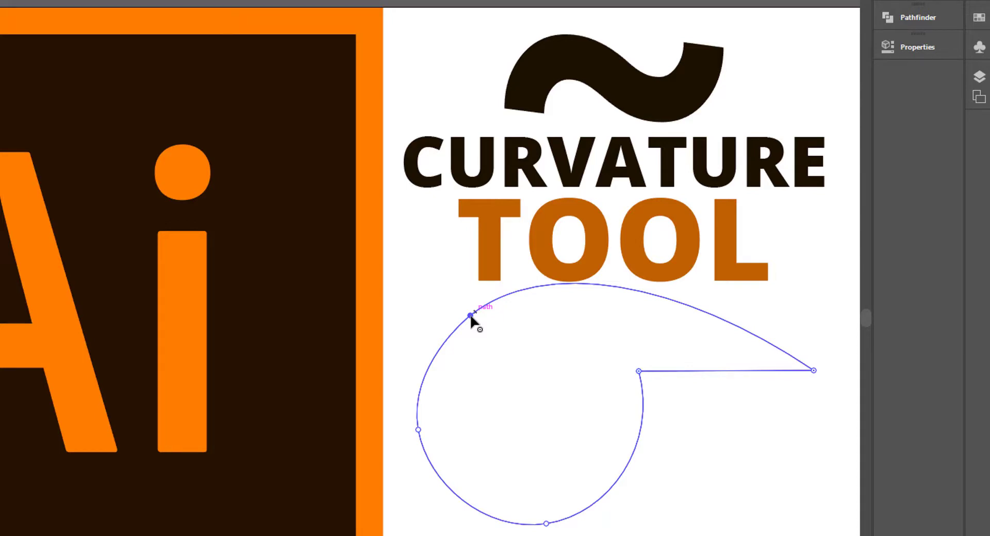
pyautogui.press('Delete')
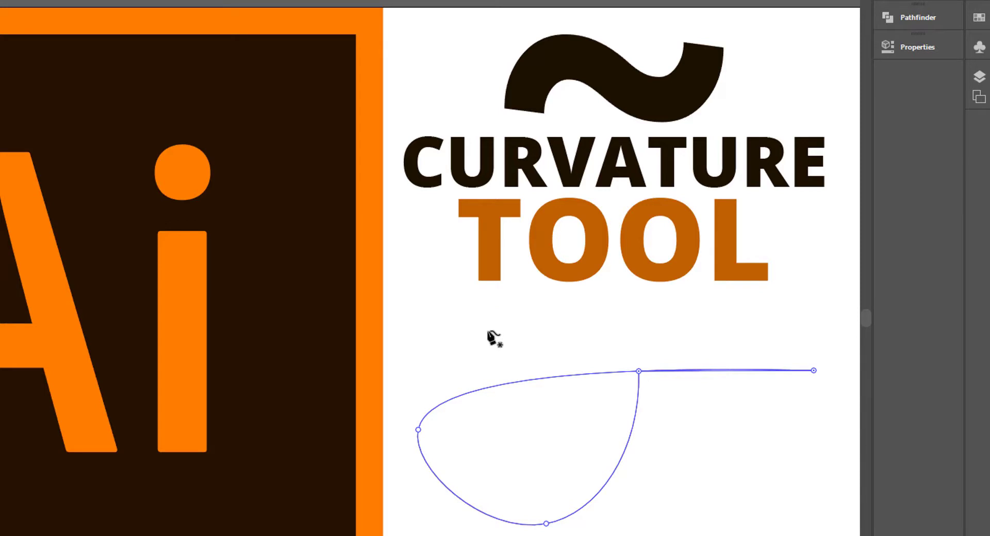
pyautogui.press('Delete')
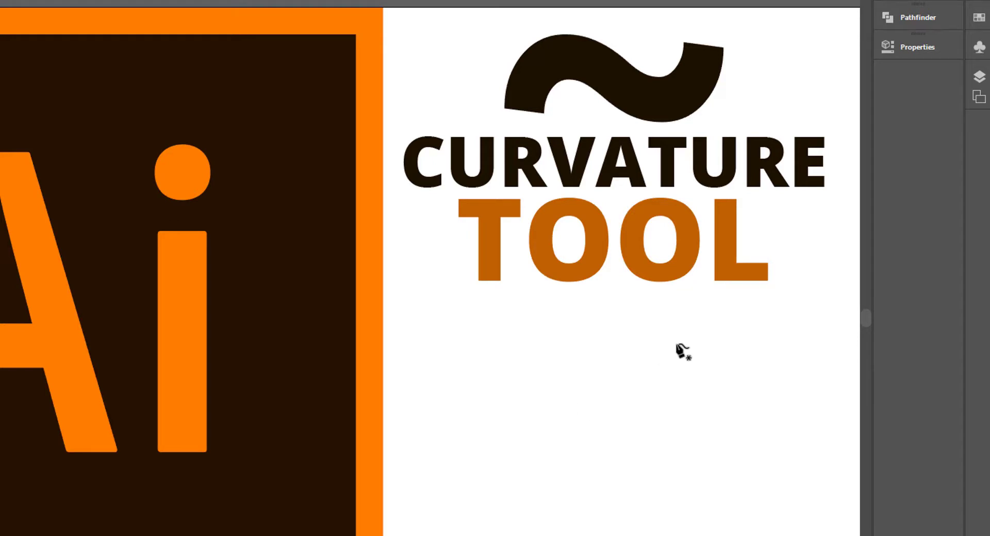
# Place nine anchors below the TOOL title and close them into a flask shape with a curled neck.
pyautogui.click(629, 330)
pyautogui.click(568, 341)
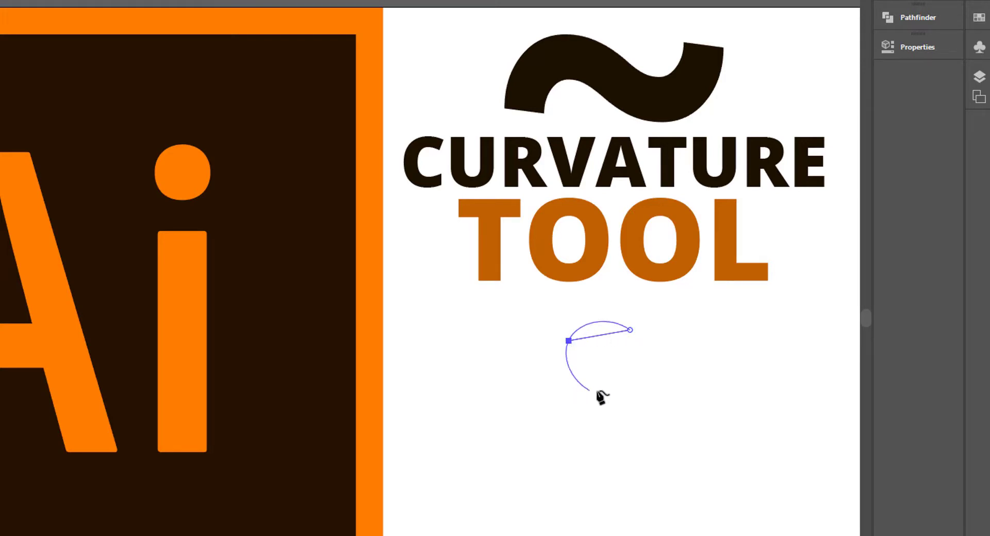
pyautogui.click(627, 360)
pyautogui.click(620, 398)
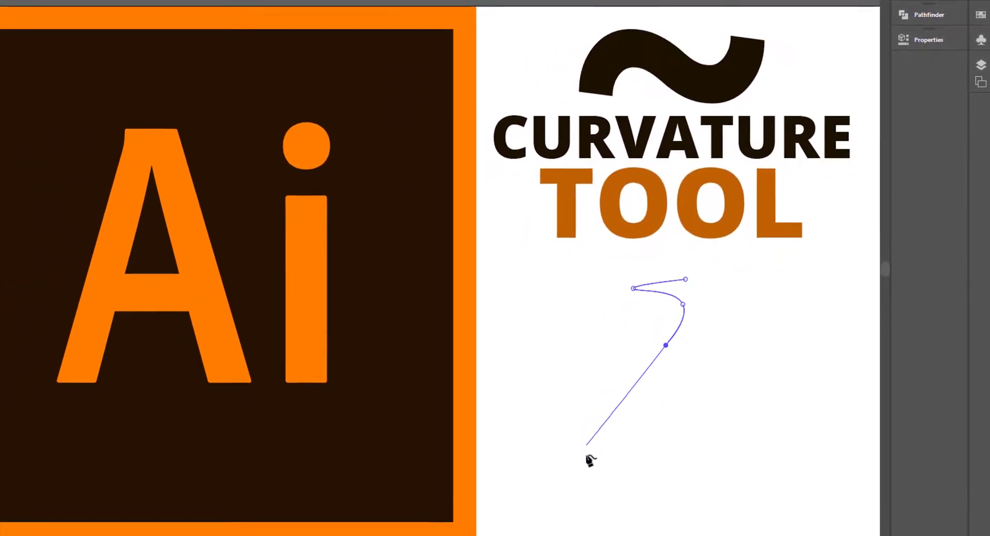
pyautogui.click(612, 472)
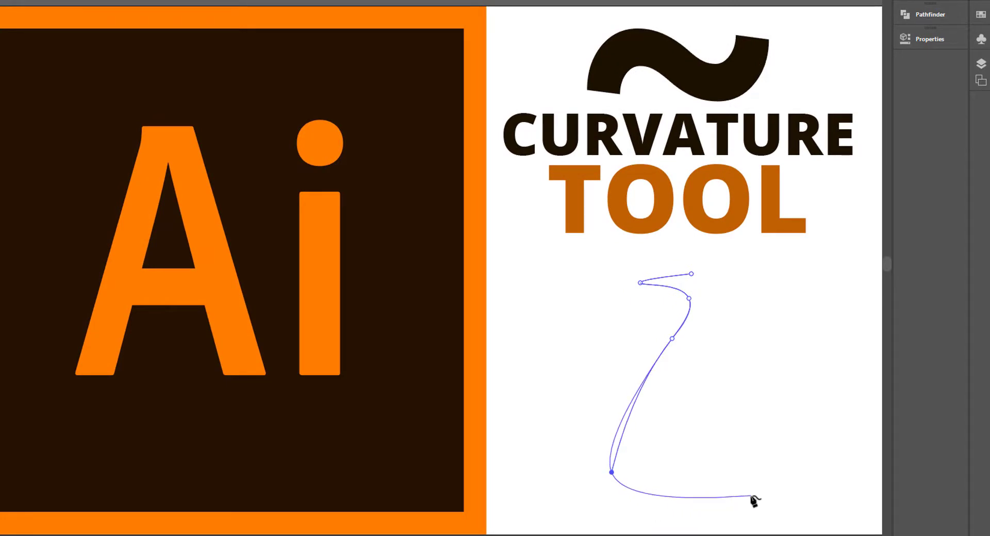
pyautogui.click(751, 497)
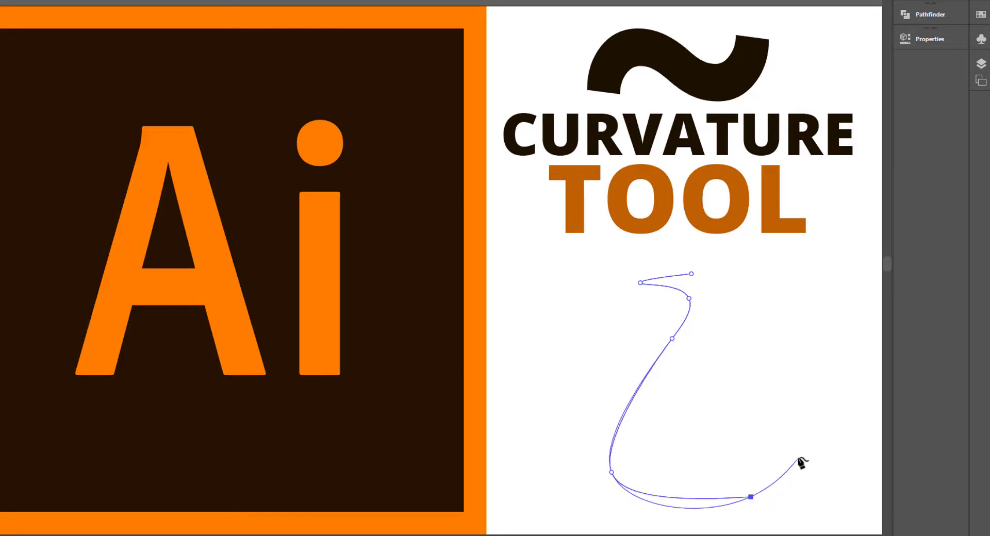
pyautogui.click(853, 444)
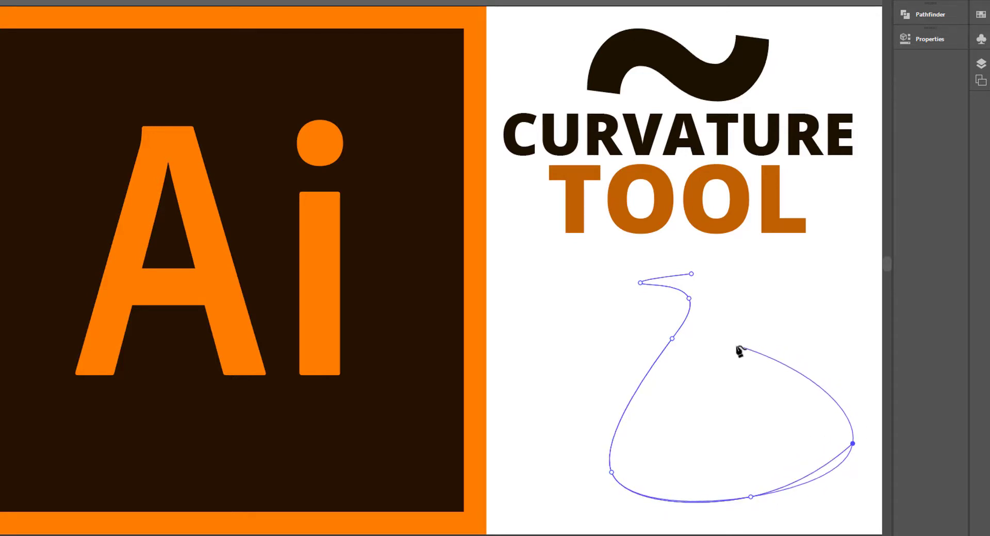
pyautogui.click(724, 344)
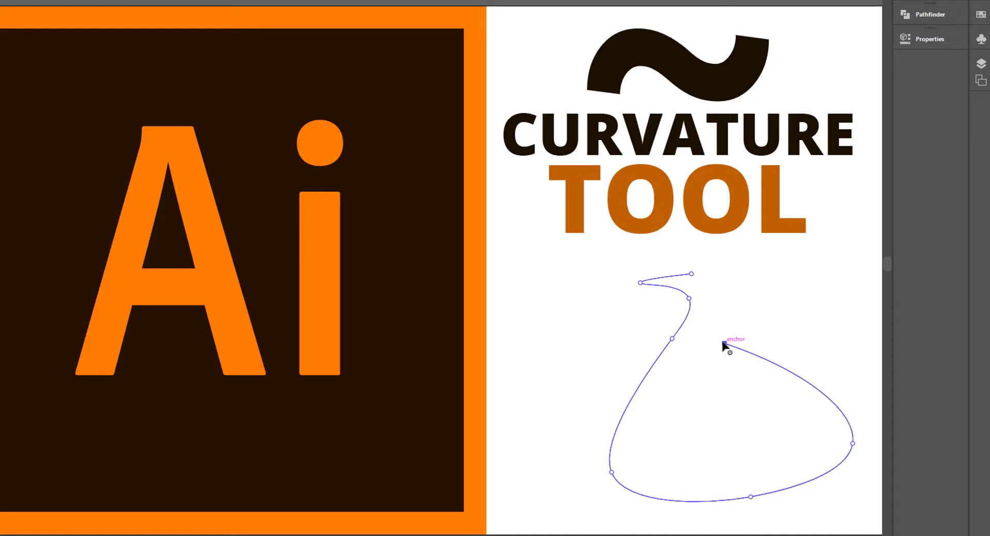
pyautogui.click(732, 296)
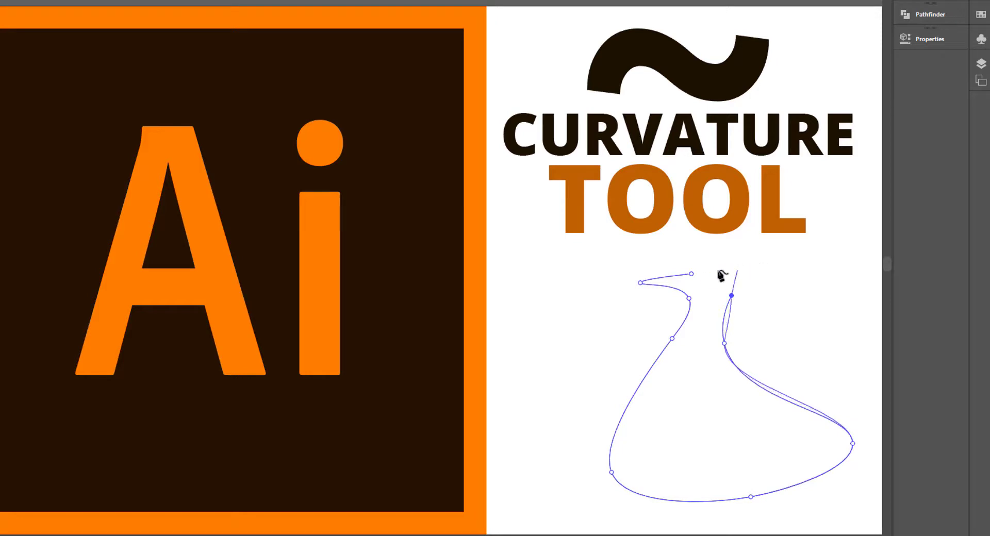
pyautogui.click(692, 275)
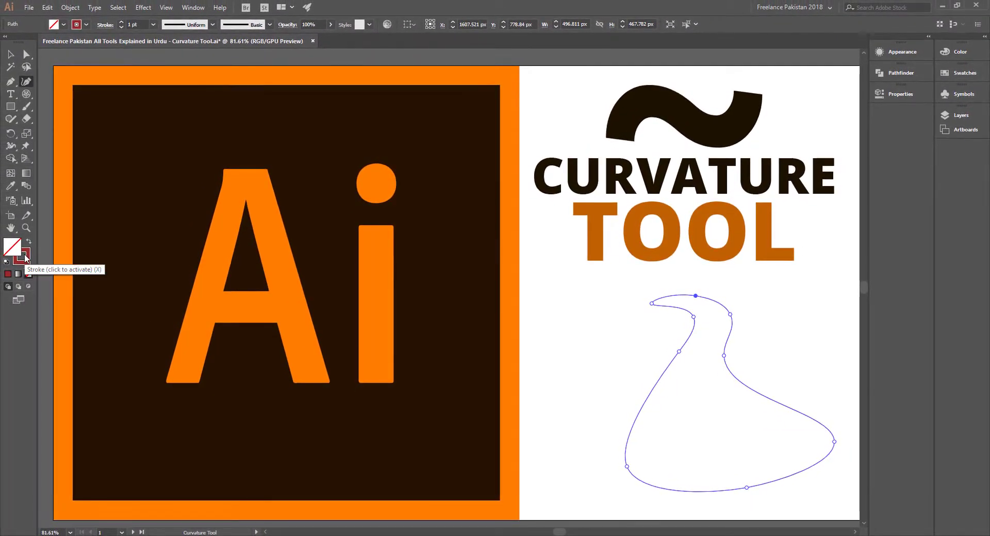
# Swap fill and stroke so the vase is solid dark red, hide edges, and reselect it.
pyautogui.hotkey('shift', 'x')
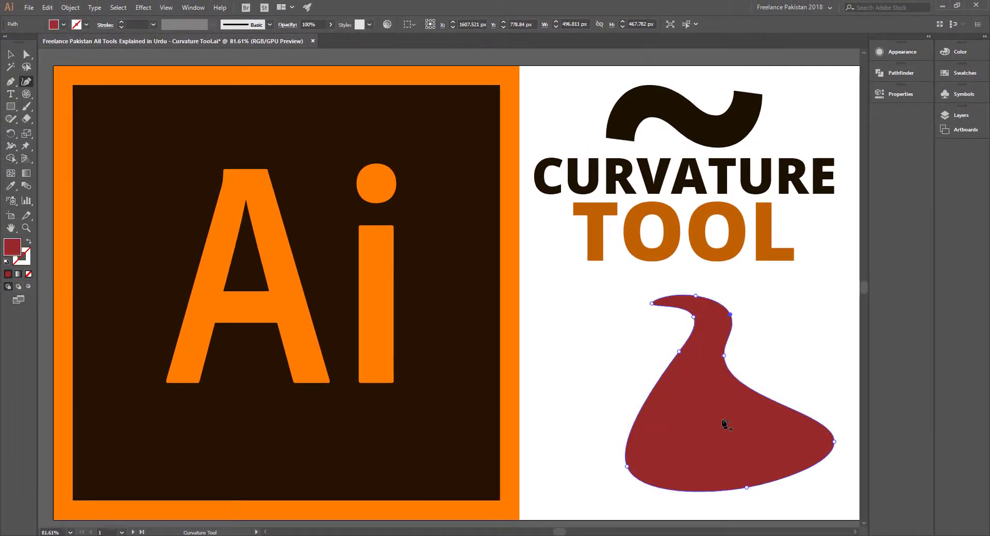
pyautogui.hotkey('ctrl', 'h')
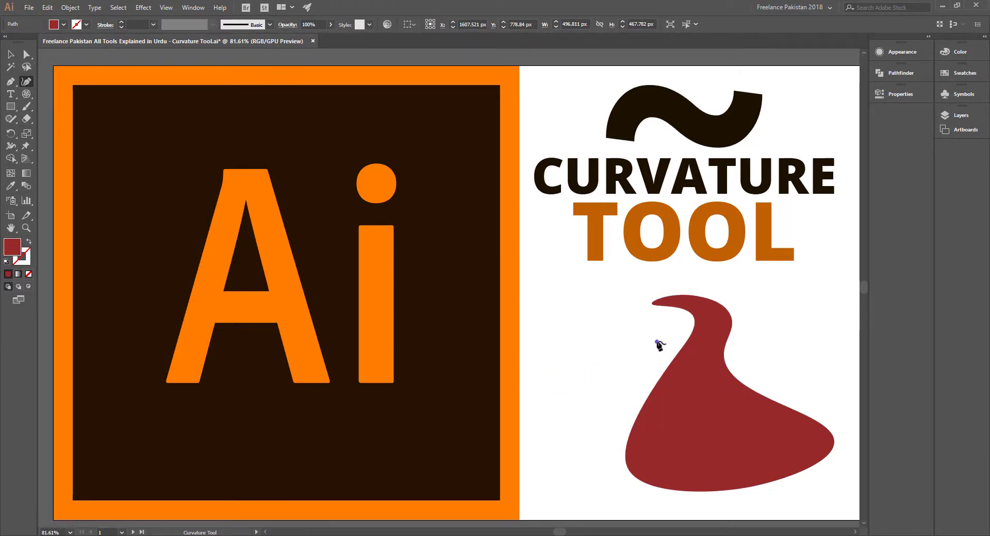
pyautogui.click(651, 304)
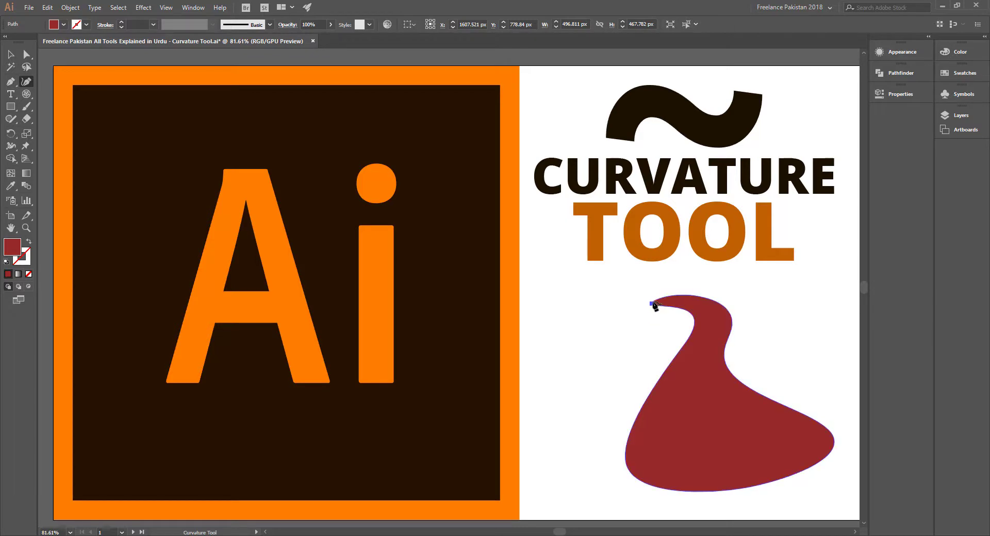
pyautogui.click(651, 304)
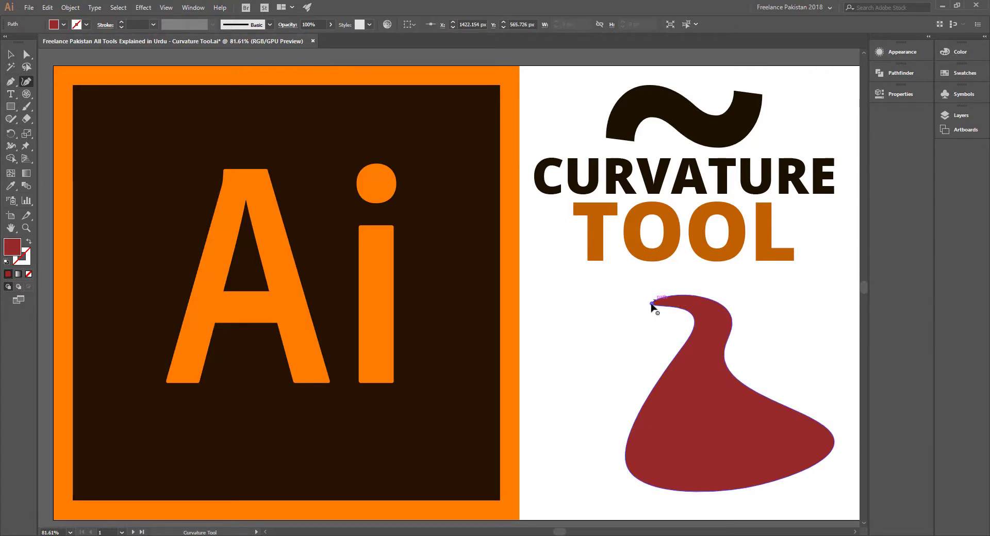
pyautogui.click(674, 328)
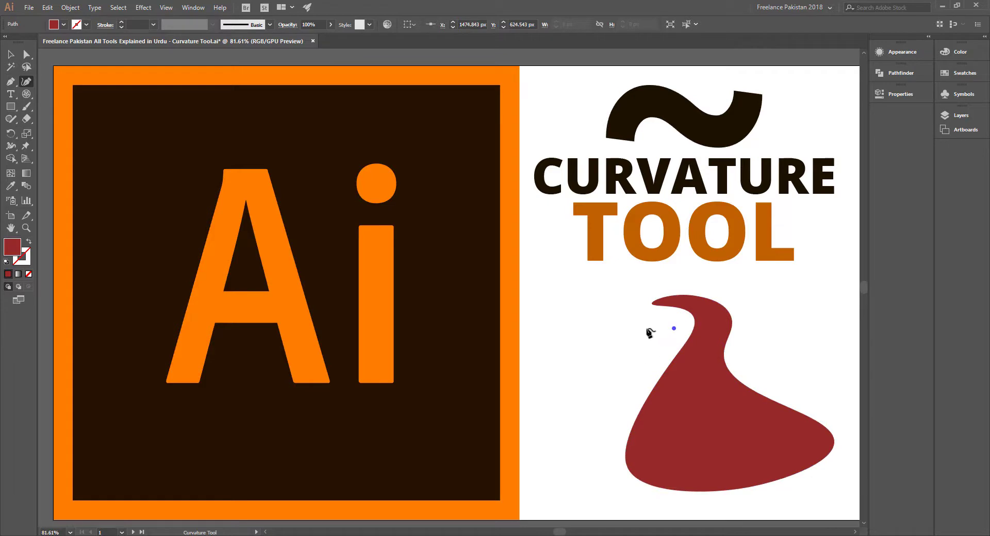
pyautogui.click(677, 296)
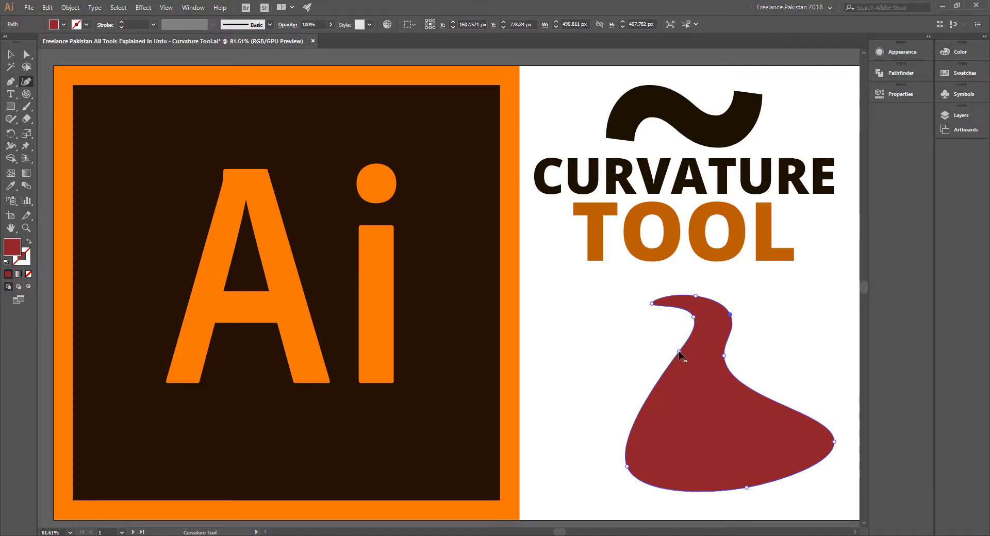
# Drag the red shape's sides and left tip into a long pointed beak with a raised head.
pyautogui.moveTo(678, 353); pyautogui.dragTo(637, 368)
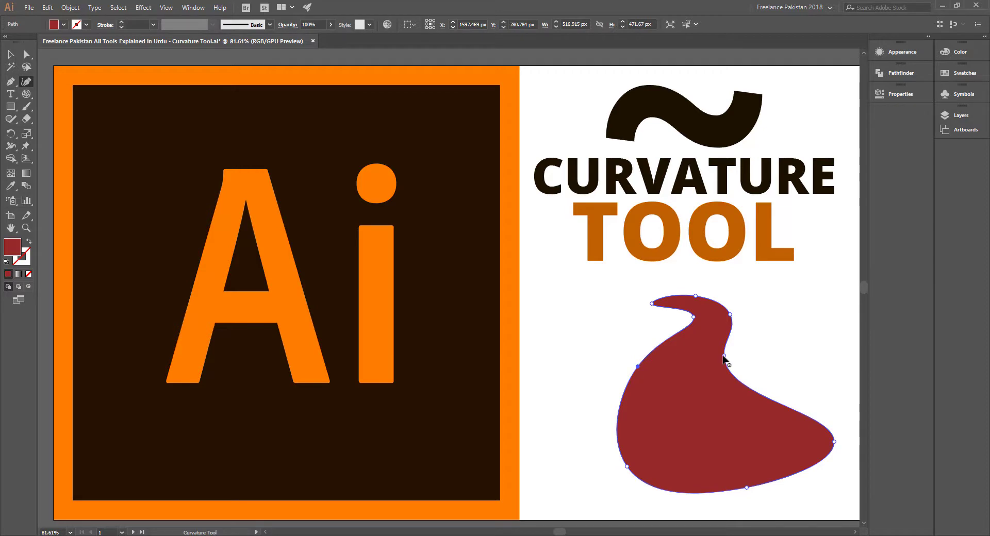
pyautogui.moveTo(724, 356)
pyautogui.mouseDown()
pyautogui.moveTo(691, 419)
pyautogui.moveTo(713, 384)
pyautogui.mouseUp()
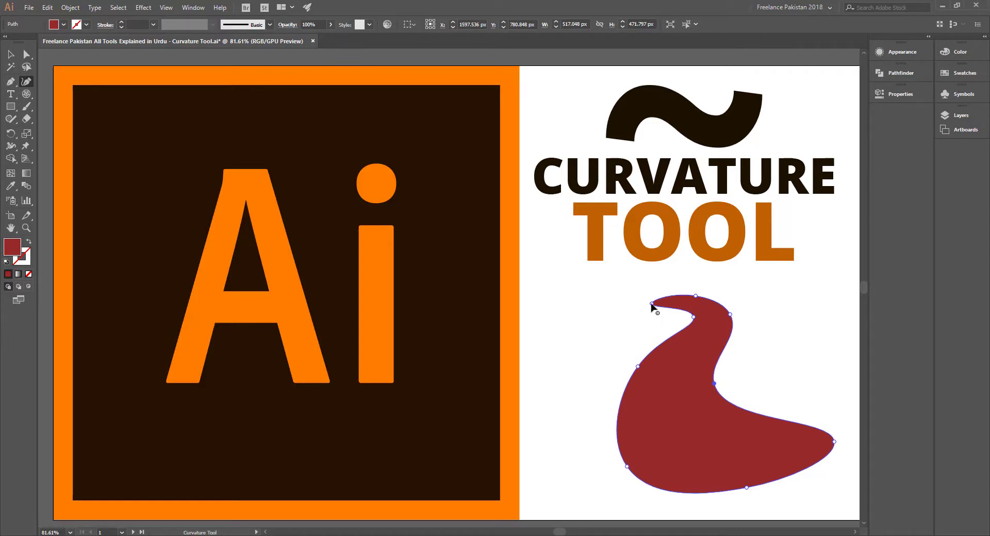
pyautogui.moveTo(651, 306); pyautogui.dragTo(567, 312)
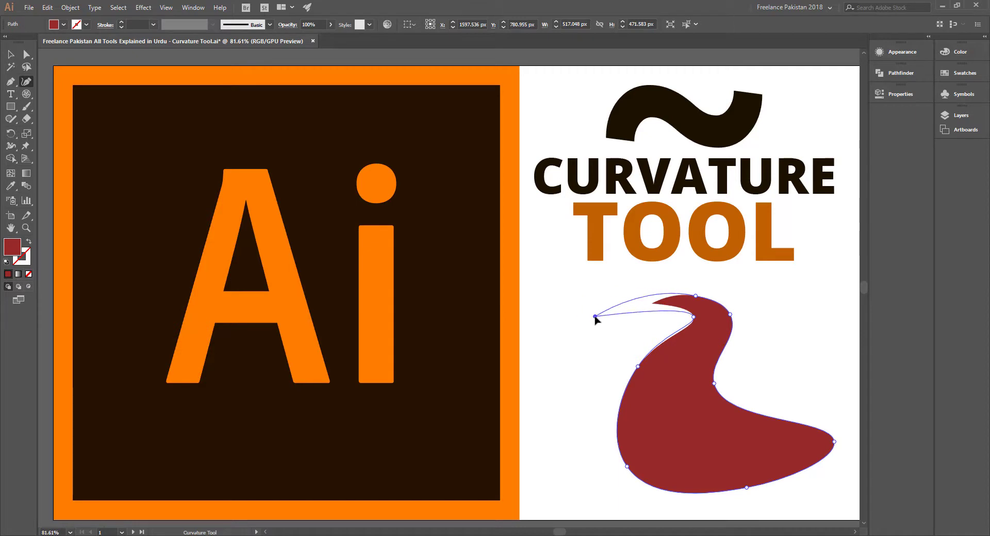
pyautogui.moveTo(567, 312); pyautogui.dragTo(598, 317)
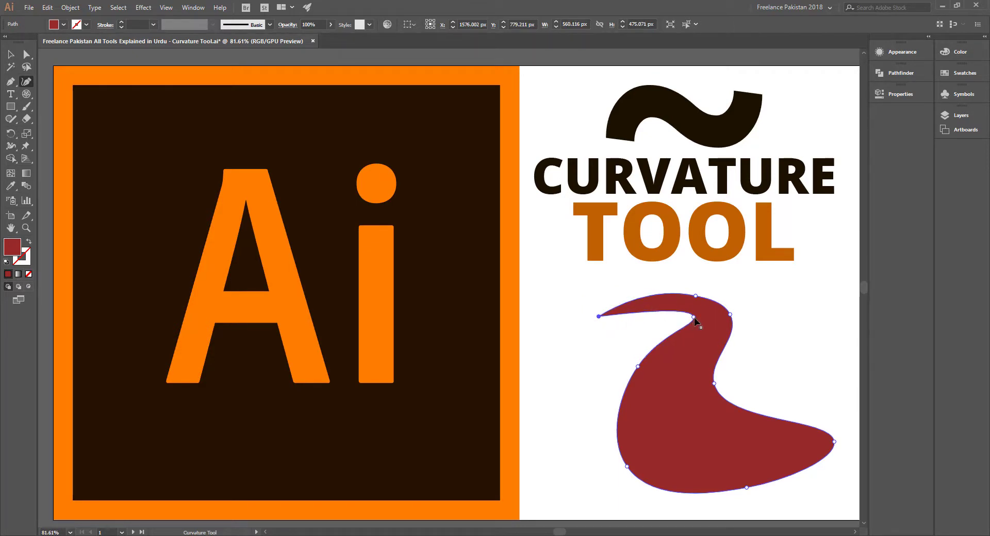
pyautogui.moveTo(694, 317); pyautogui.dragTo(664, 328)
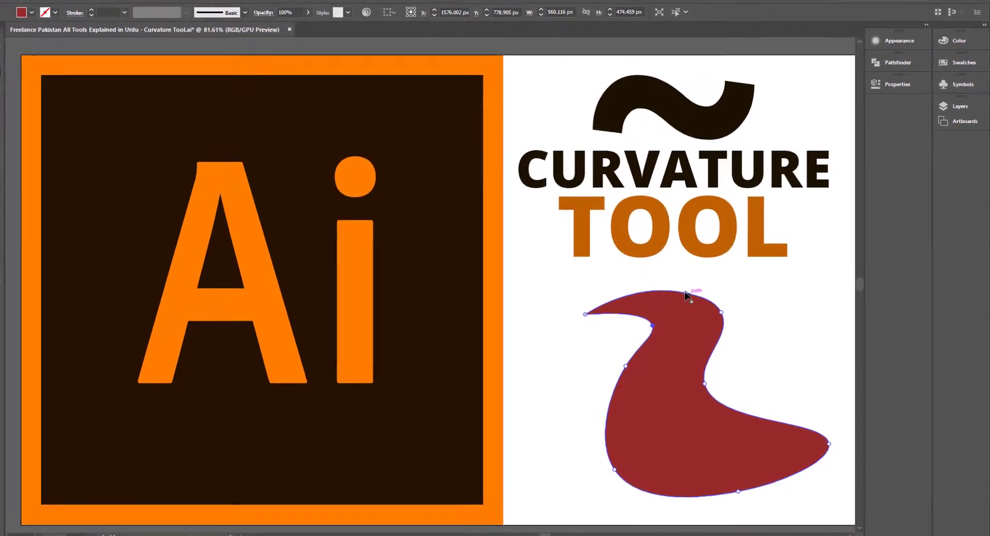
pyautogui.moveTo(694, 295); pyautogui.dragTo(683, 285)
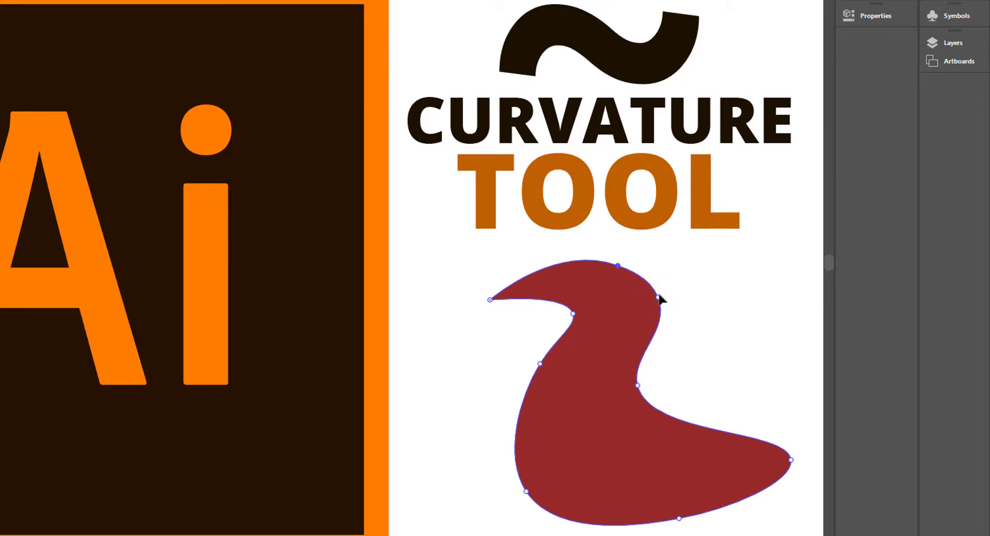
# Add points on the head and reshape its back and upper-right curve.
pyautogui.moveTo(658, 297)
pyautogui.mouseDown()
pyautogui.moveTo(640, 269)
pyautogui.moveTo(619, 296)
pyautogui.mouseUp()
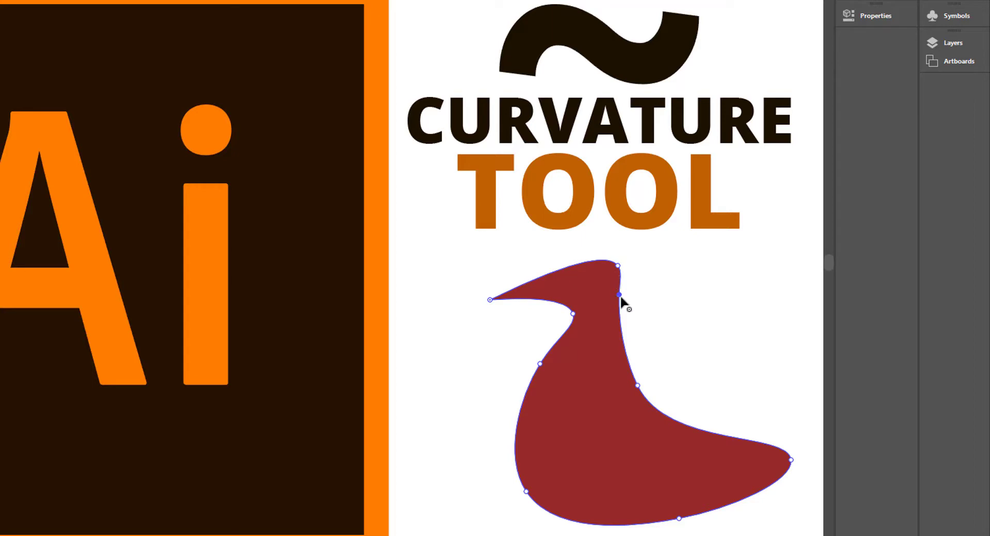
pyautogui.moveTo(619, 295)
pyautogui.mouseDown()
pyautogui.moveTo(653, 323)
pyautogui.moveTo(647, 292)
pyautogui.mouseUp()
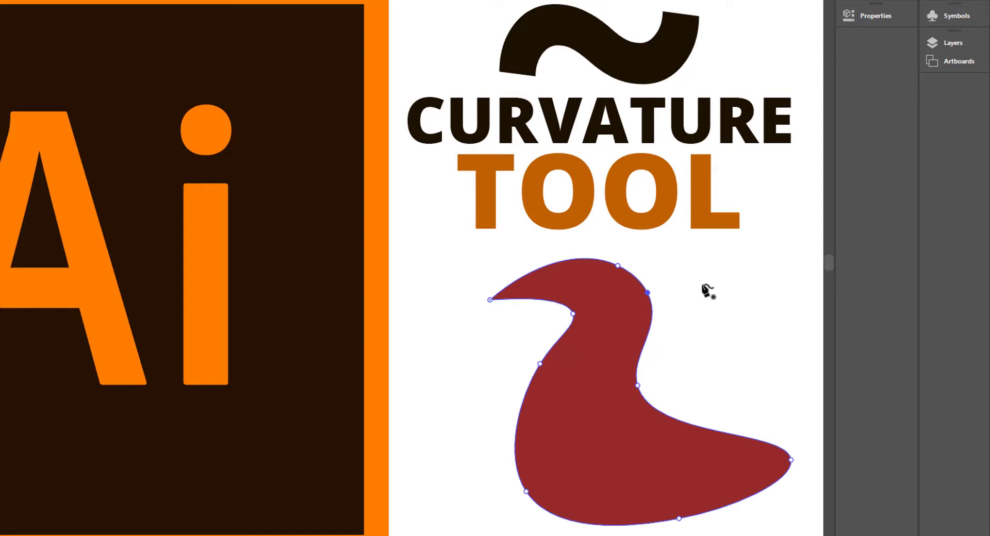
pyautogui.click(647, 293)
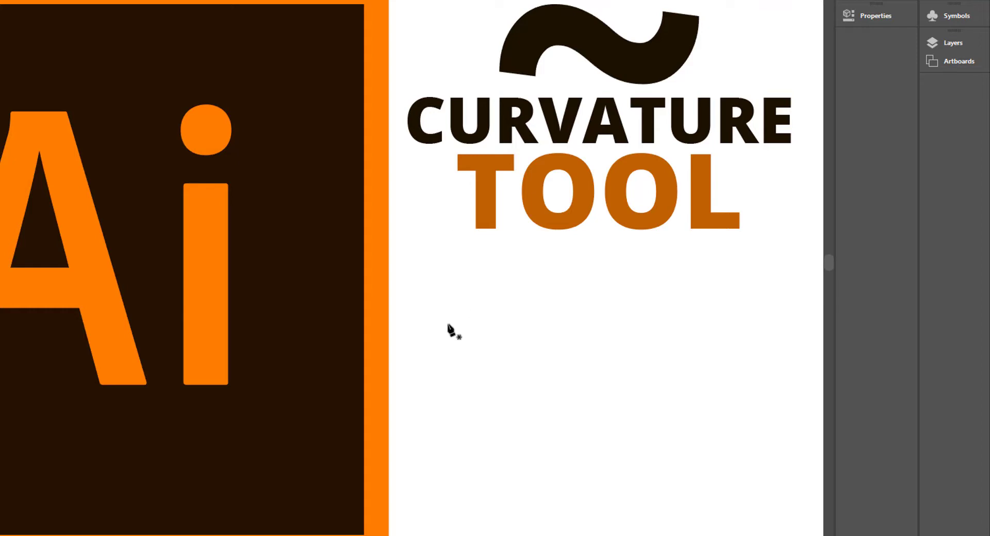
# Draw a right-angled square wave with two steps below the TOOL title.
pyautogui.click(444, 405)
pyautogui.click(443, 327)
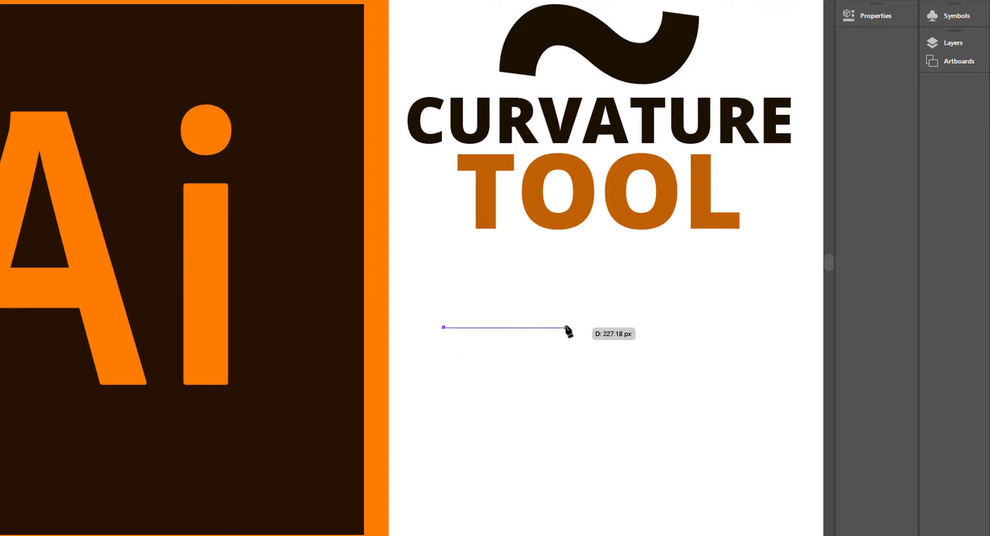
pyautogui.click(517, 328)
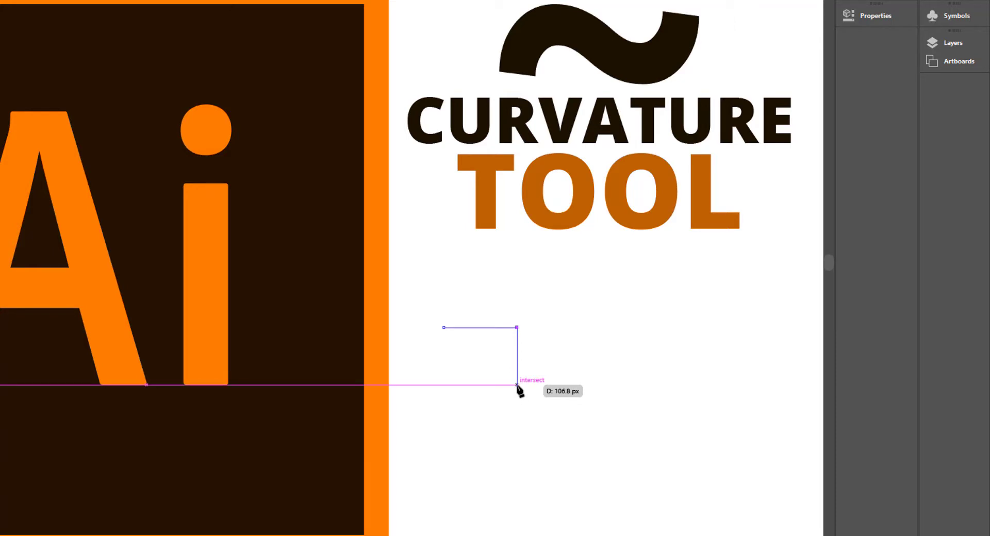
pyautogui.click(517, 385)
pyautogui.click(590, 384)
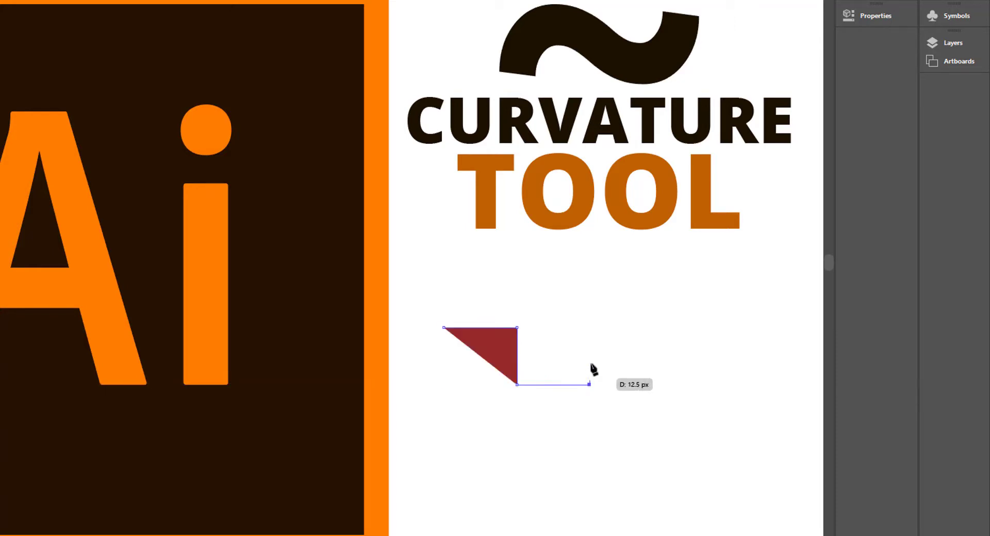
pyautogui.click(590, 327)
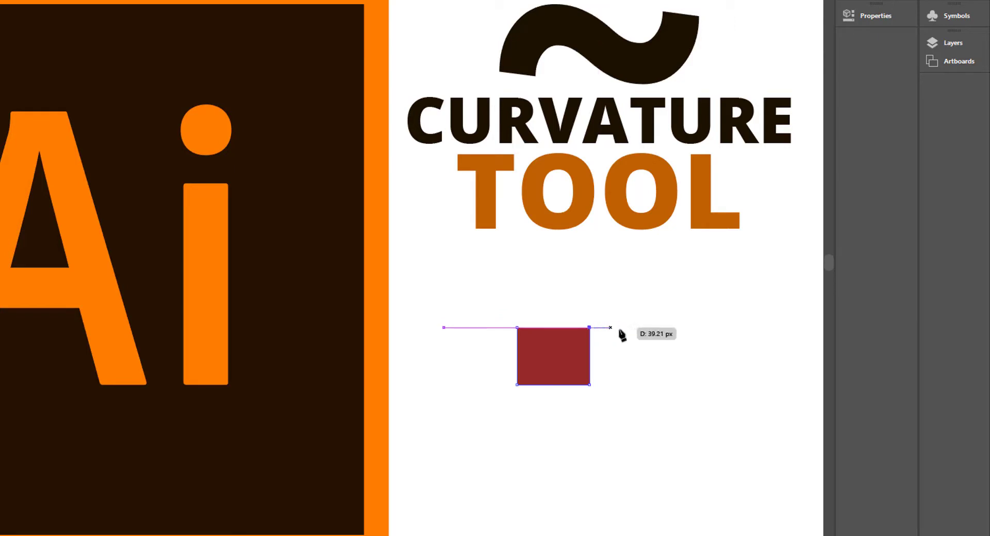
pyautogui.click(660, 327)
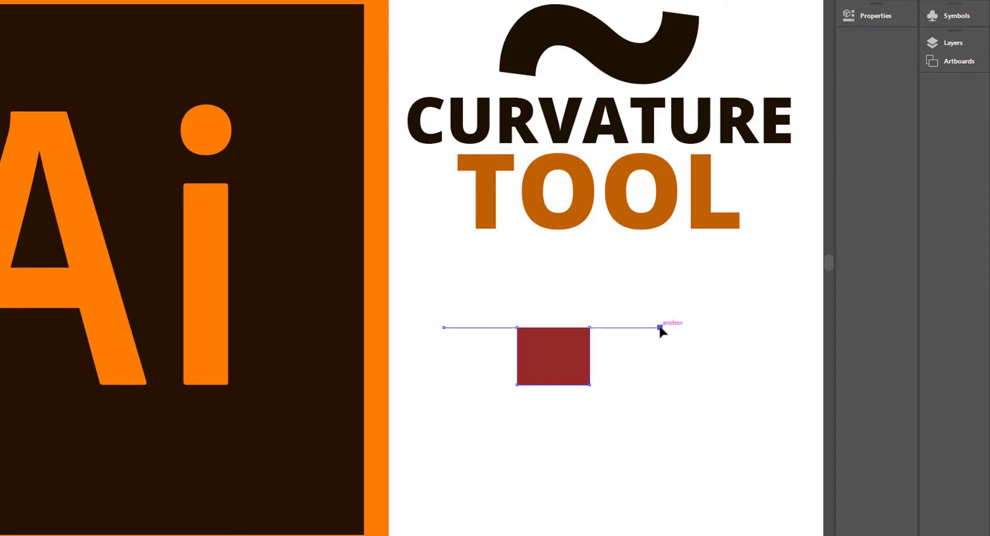
pyautogui.click(660, 385)
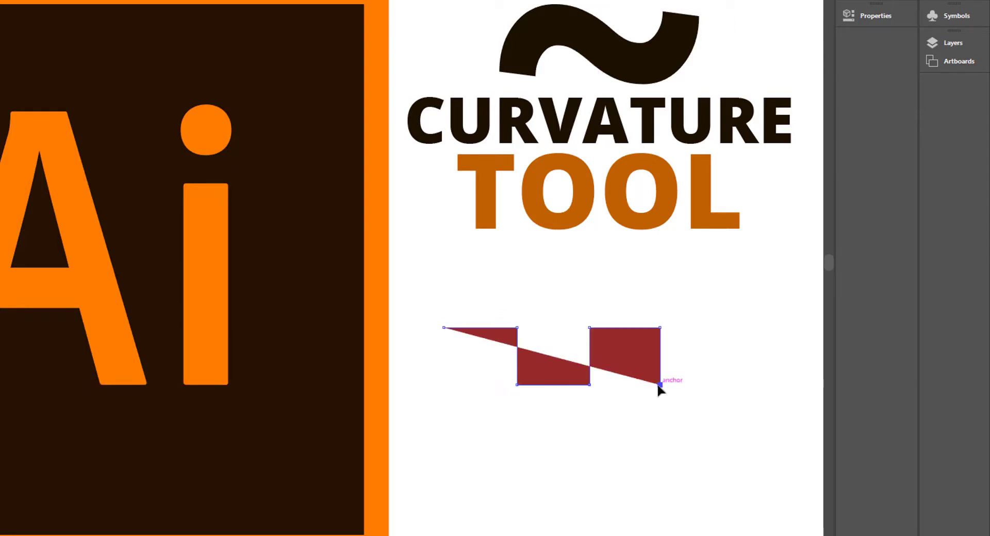
pyautogui.click(732, 385)
pyautogui.click(732, 328)
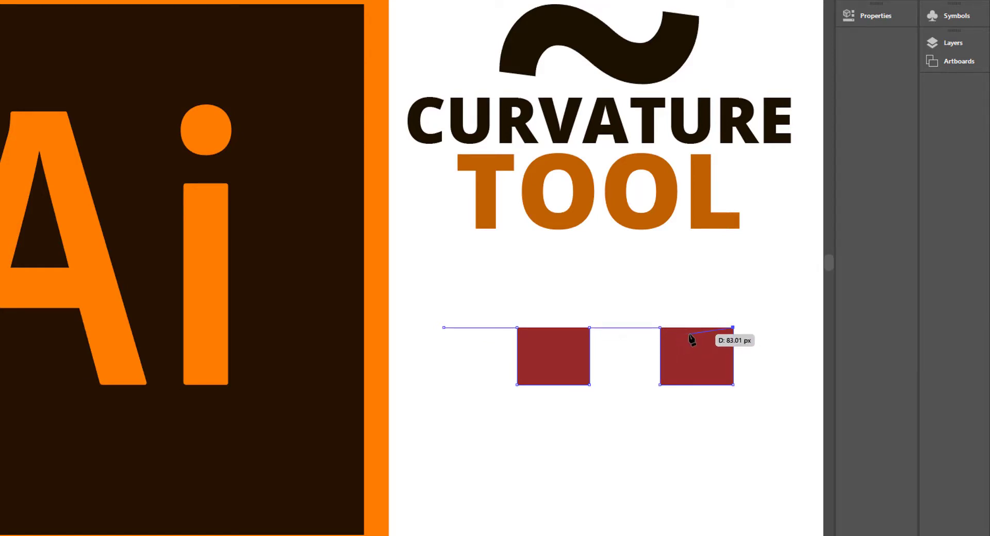
# End the wave path, set its fill to None, and bring up the colour settings.
pyautogui.press('Escape')
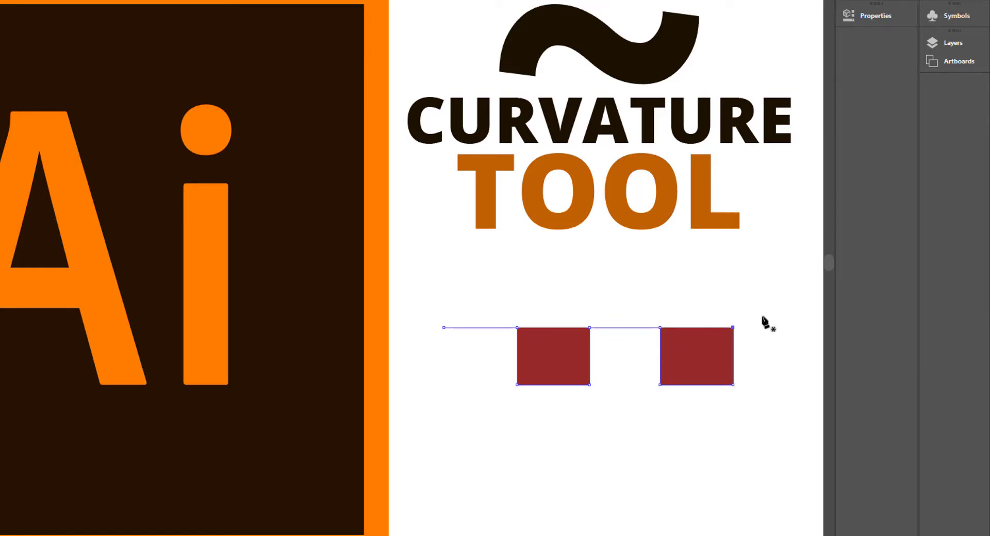
pyautogui.press('/')
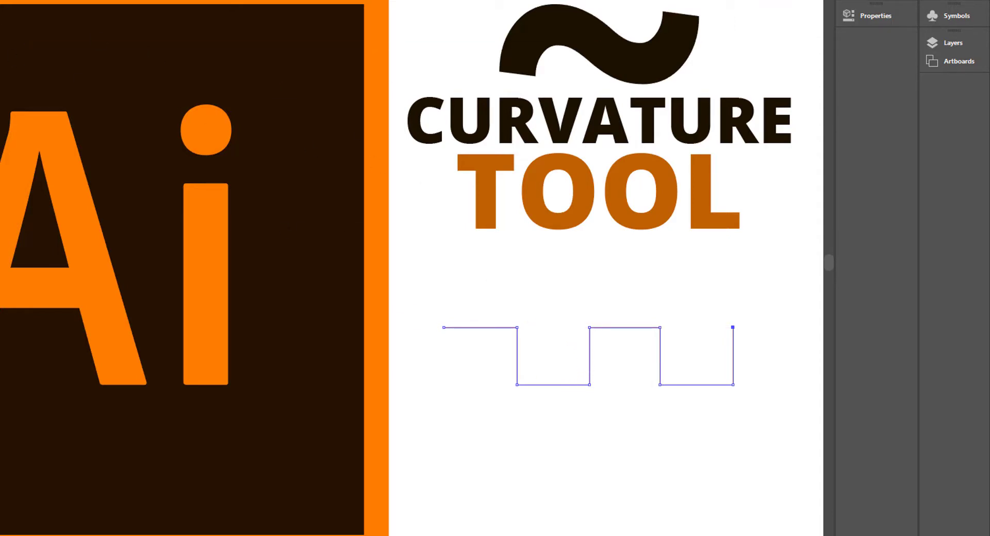
pyautogui.press('F6')
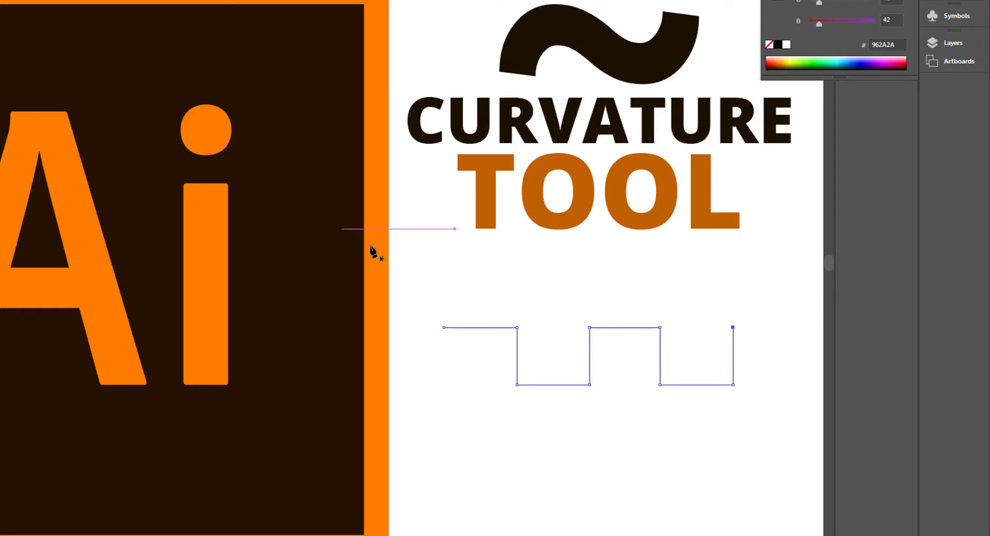
# Give the square-wave path a thicker #962A2A dark red stroke.
pyautogui.press('v')
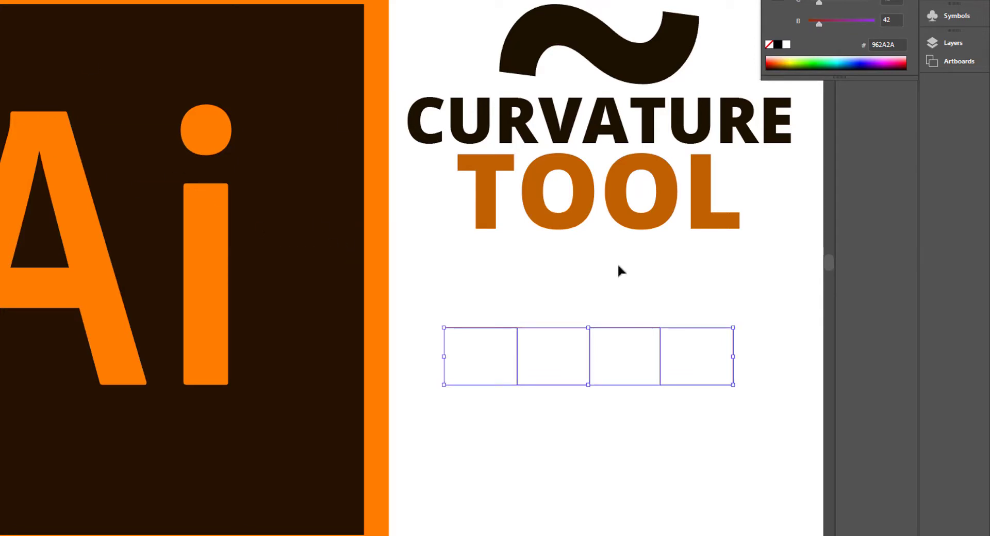
pyautogui.moveTo(612, 299); pyautogui.dragTo(620, 344)
pyautogui.press('Up')
pyautogui.press('Up')
pyautogui.press('Up')
pyautogui.press('Up')
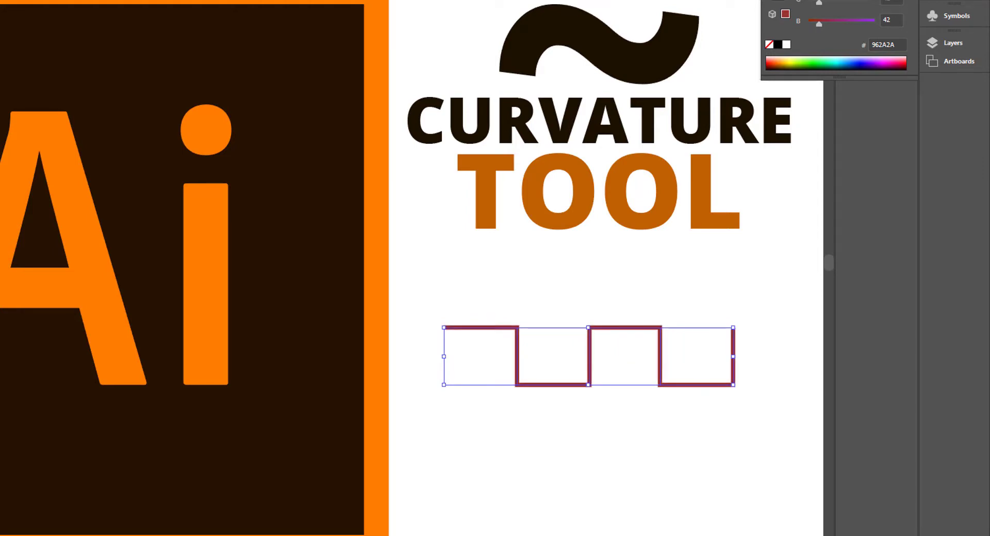
pyautogui.press('Up')
pyautogui.press('Up')
pyautogui.press('Up')
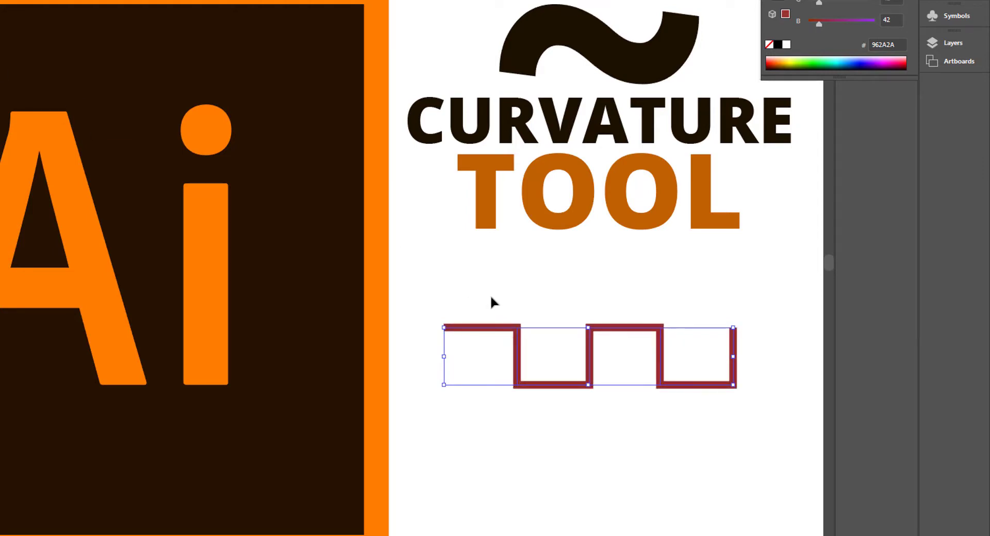
# Move the square wave up to sit just below the TOOL title, then deselect it.
pyautogui.click(519, 283)
pyautogui.moveTo(625, 329); pyautogui.dragTo(621, 270)
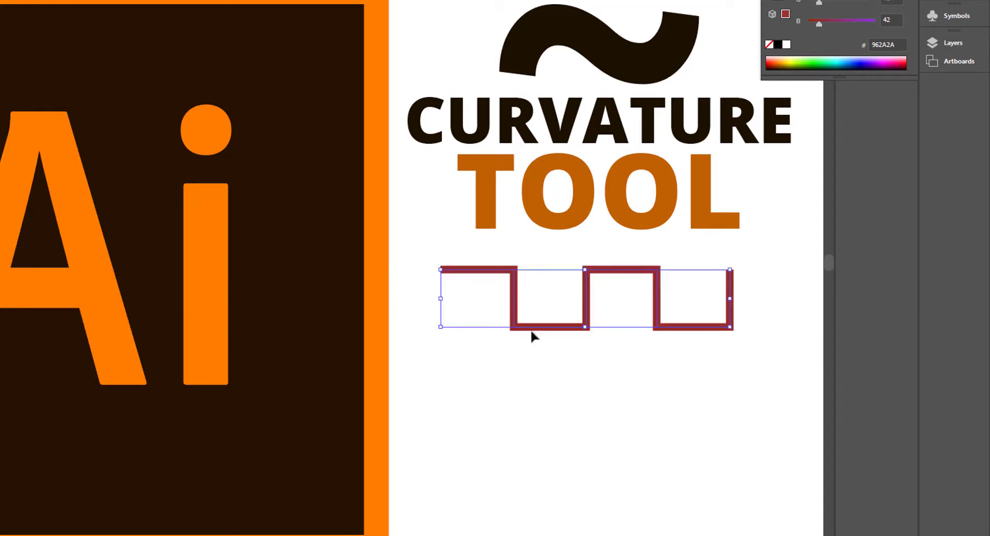
pyautogui.click(508, 374)
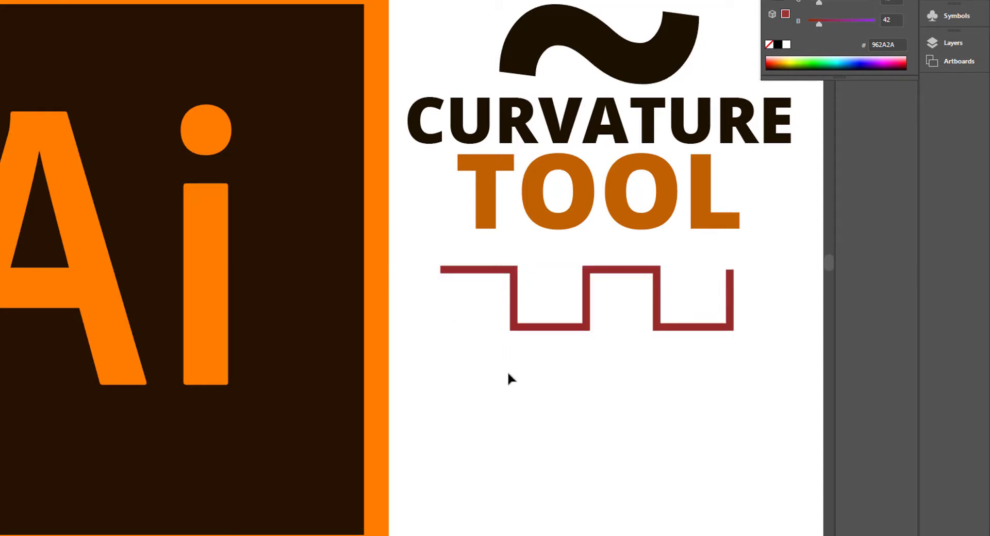
pyautogui.press('p')
# Draw a dark red S-curve from smooth Pen anchors below the square wave, ending the path.
pyautogui.moveTo(444, 396); pyautogui.dragTo(452, 446)
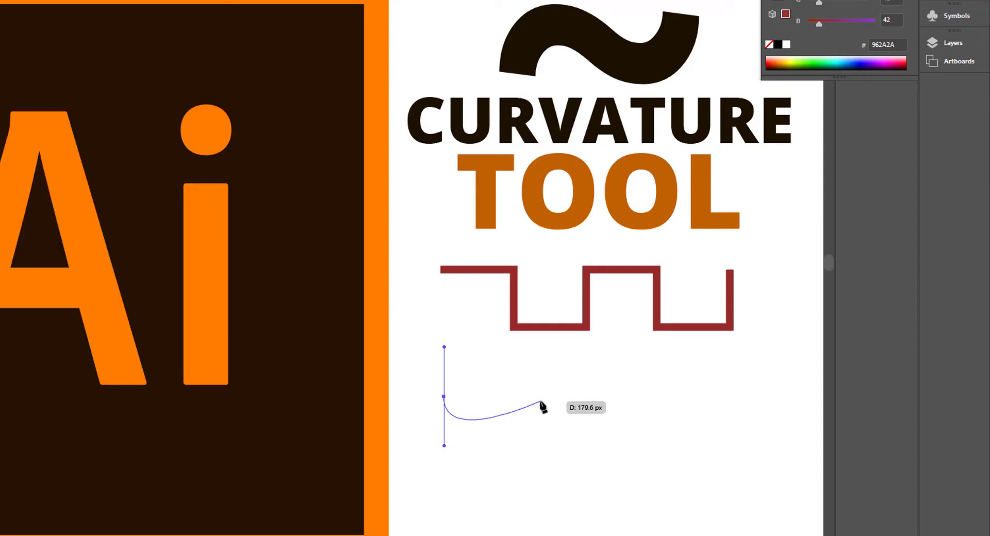
pyautogui.moveTo(541, 397); pyautogui.dragTo(546, 344)
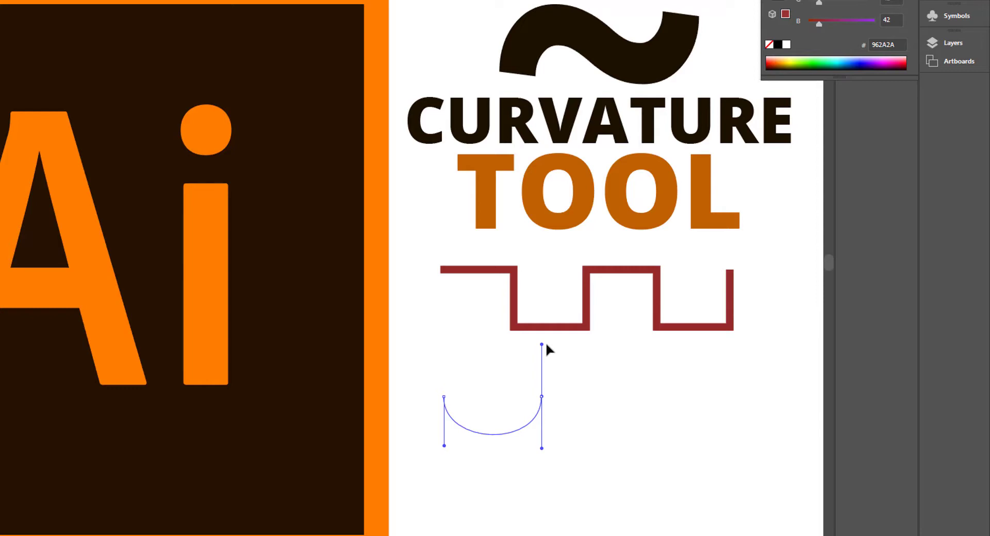
pyautogui.moveTo(546, 345); pyautogui.dragTo(547, 344)
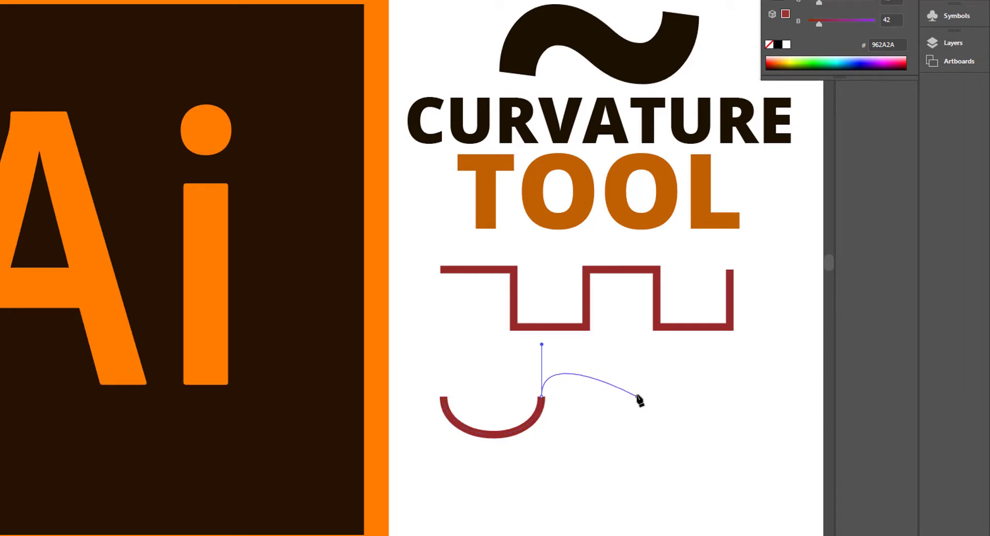
pyautogui.moveTo(638, 397)
pyautogui.mouseDown()
pyautogui.moveTo(637, 435)
pyautogui.moveTo(658, 451)
pyautogui.mouseUp()
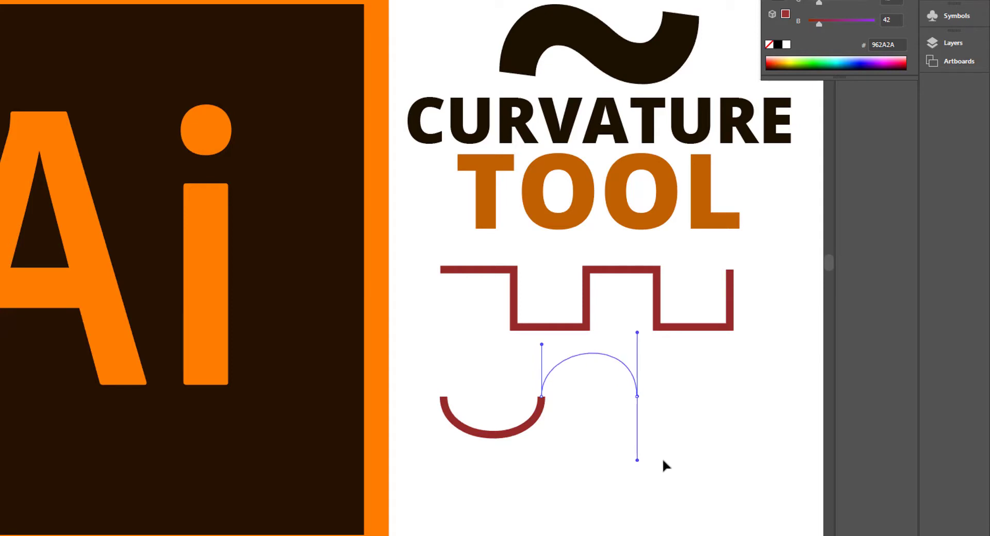
pyautogui.moveTo(658, 452); pyautogui.dragTo(662, 461)
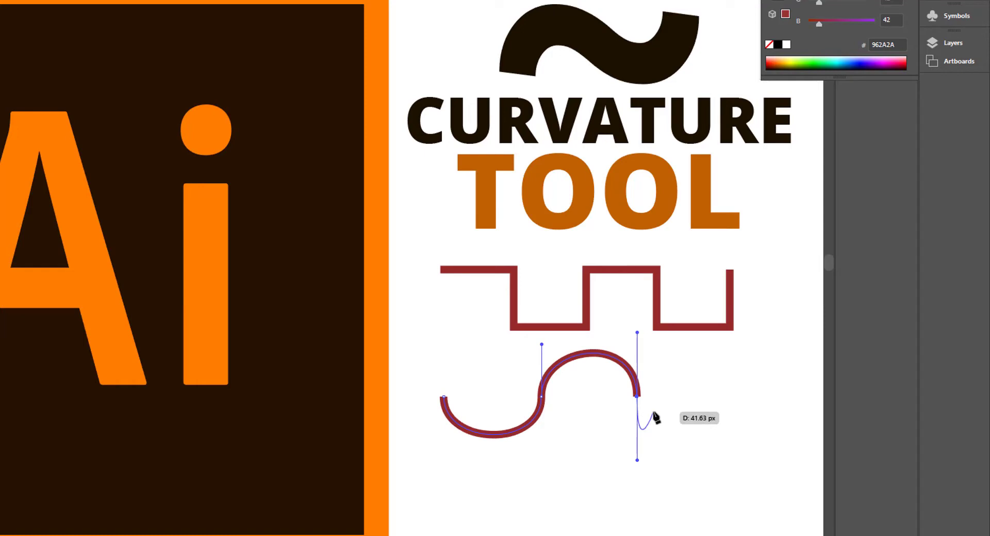
pyautogui.press('Escape')
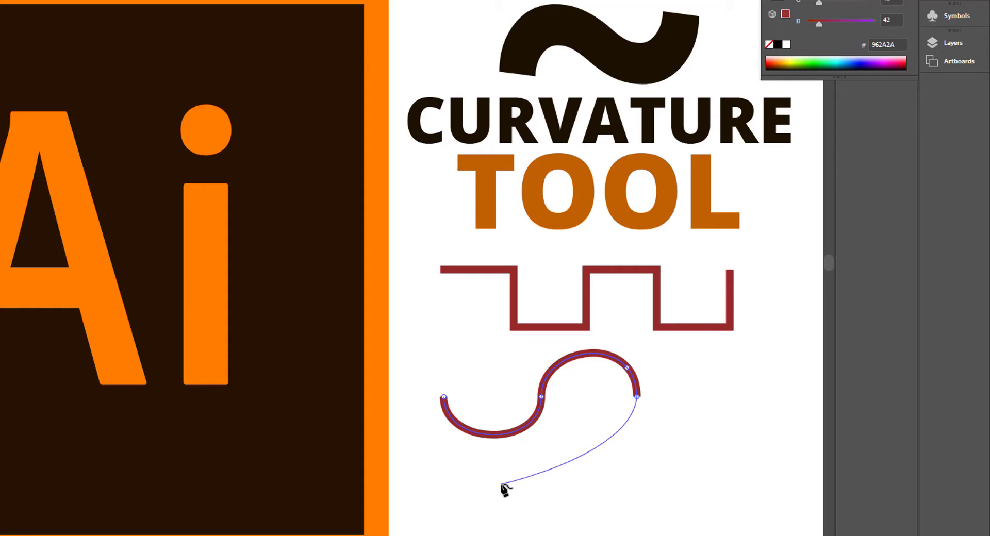
pyautogui.press('Escape')
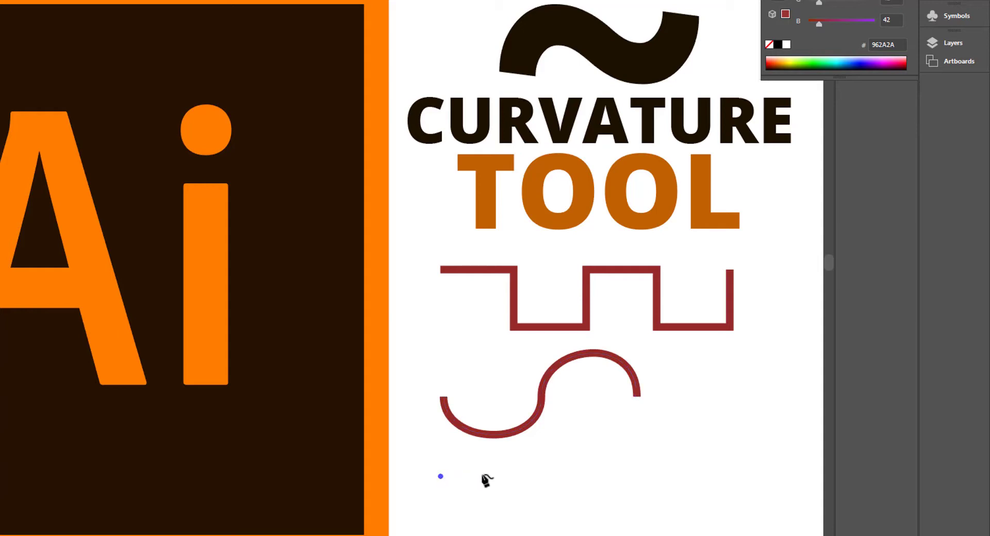
# Draw a 14-point Curvature squiggle from the lower left, looping up past the square wave.
pyautogui.click(573, 472)
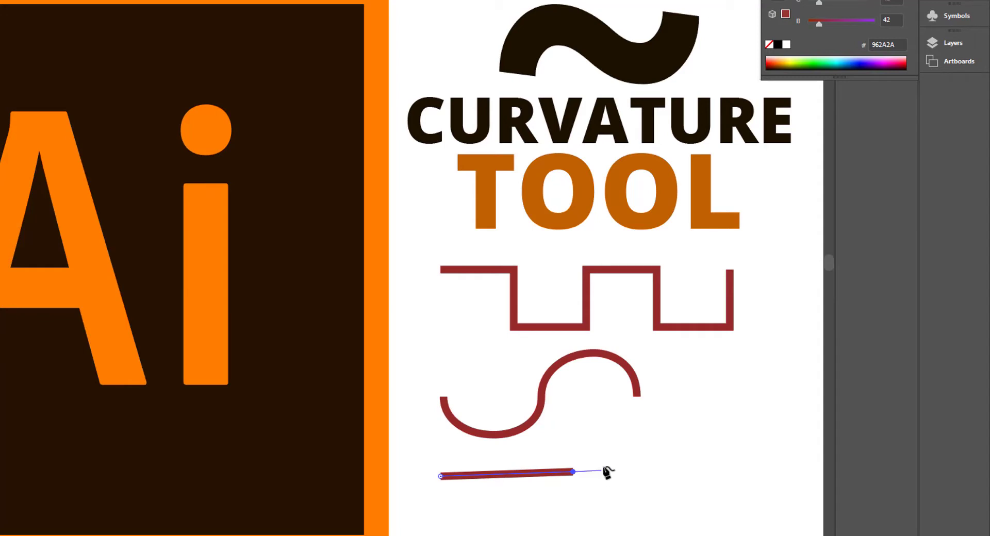
pyautogui.click(632, 436)
pyautogui.click(649, 461)
pyautogui.click(692, 447)
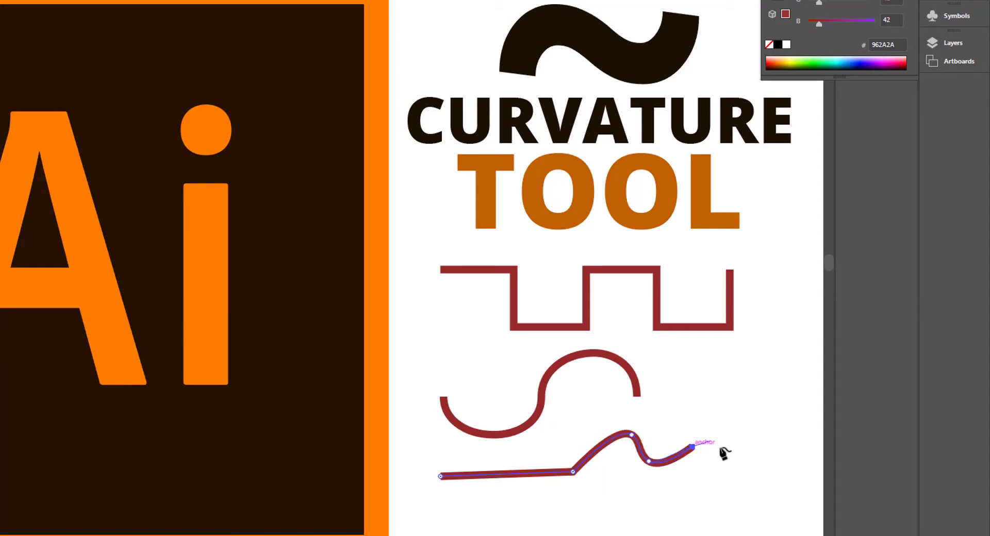
pyautogui.click(738, 458)
pyautogui.click(731, 494)
pyautogui.click(769, 507)
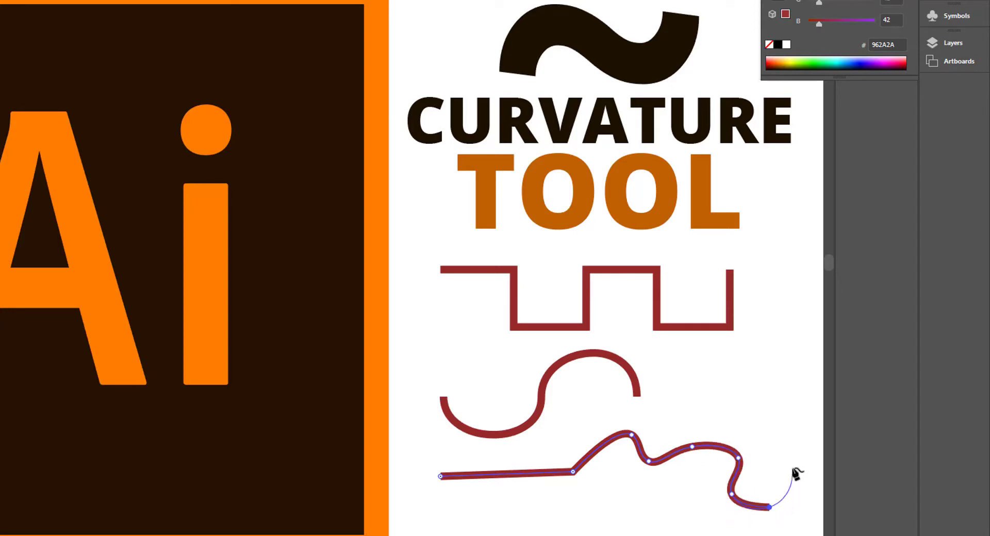
pyautogui.click(793, 465)
pyautogui.click(742, 409)
pyautogui.click(712, 371)
pyautogui.click(762, 349)
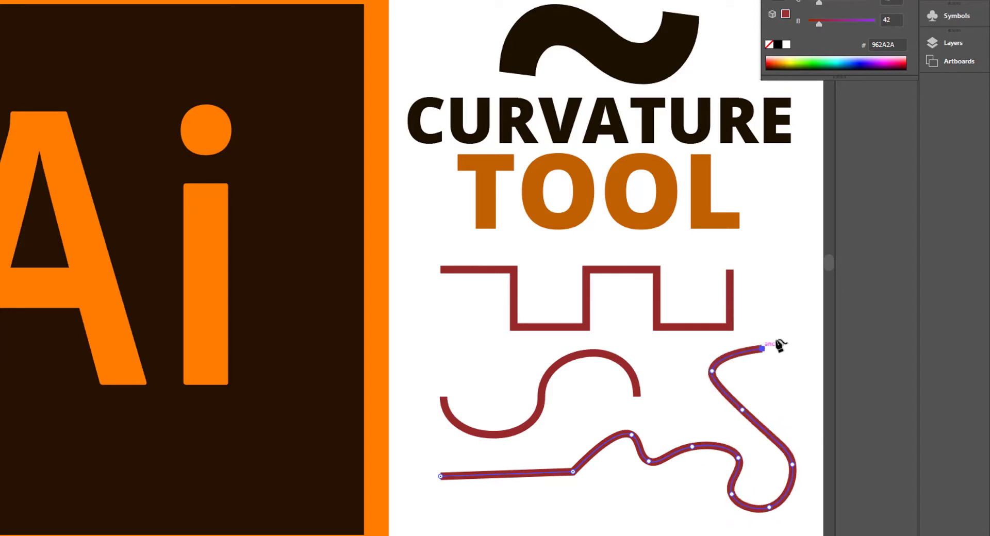
pyautogui.click(785, 309)
pyautogui.click(767, 286)
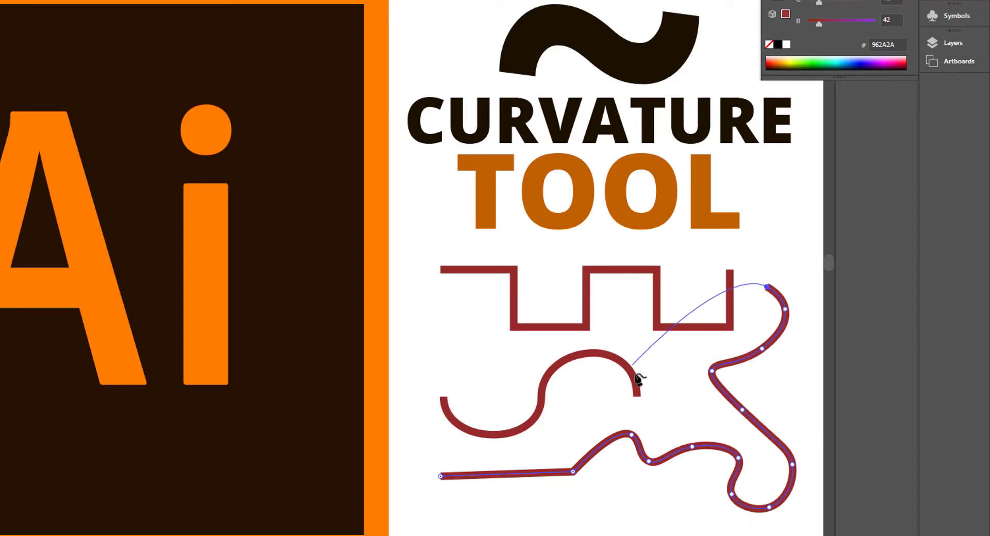
pyautogui.click(654, 377)
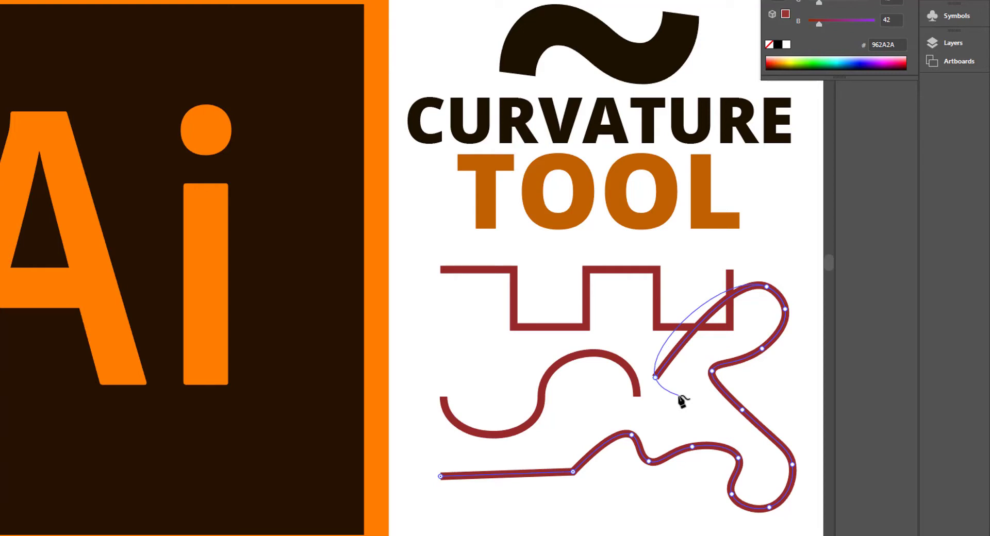
# Finish the squiggle and drag its upper-right anchors outward to reshape the loops.
pyautogui.press('Escape')
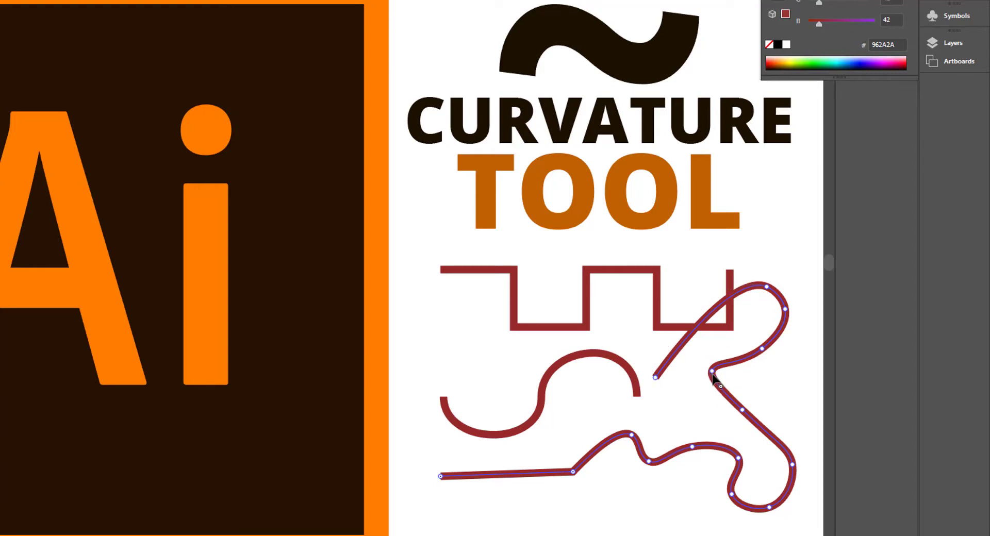
pyautogui.moveTo(711, 372)
pyautogui.mouseDown()
pyautogui.moveTo(736, 384)
pyautogui.moveTo(734, 370)
pyautogui.moveTo(780, 349)
pyautogui.mouseUp()
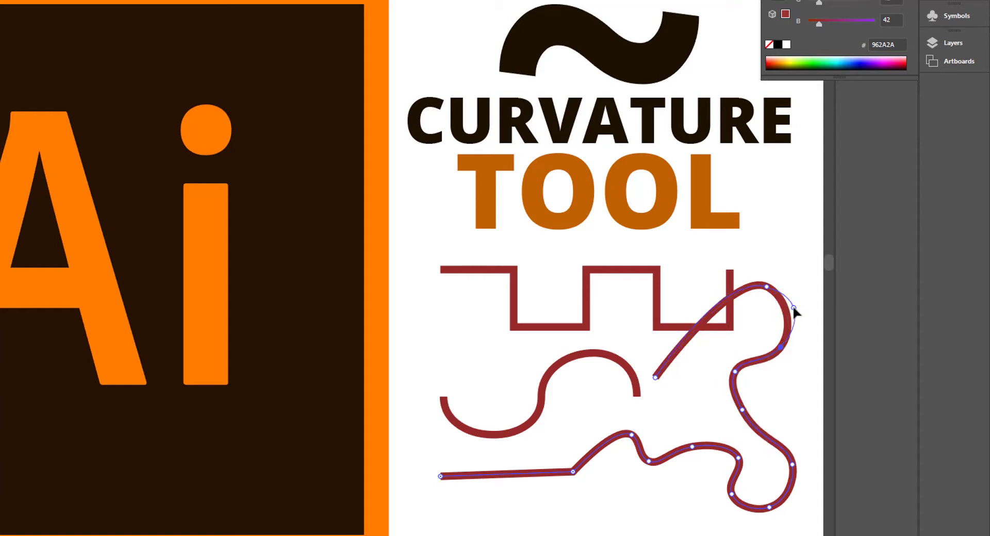
pyautogui.moveTo(784, 310); pyautogui.dragTo(793, 309)
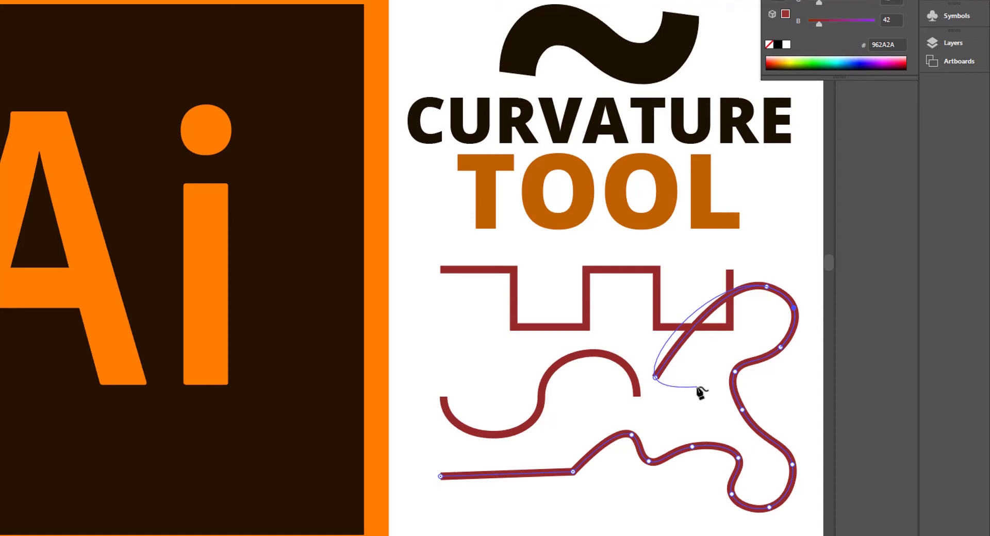
pyautogui.press('Escape')
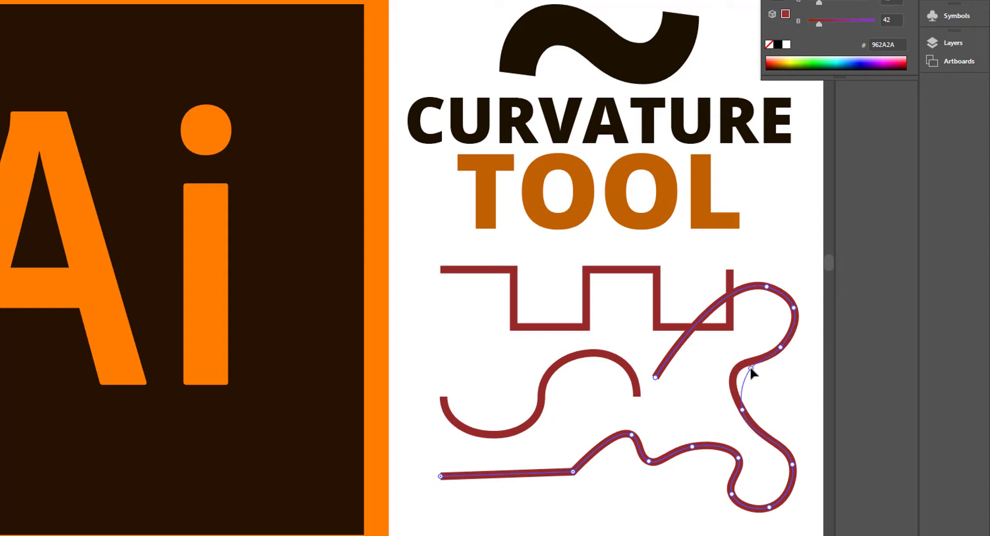
pyautogui.moveTo(750, 371); pyautogui.dragTo(742, 369)
# Pull the squiggle's lower-left anchor down into a V and add an anchor on the lower curve.
pyautogui.click(655, 377)
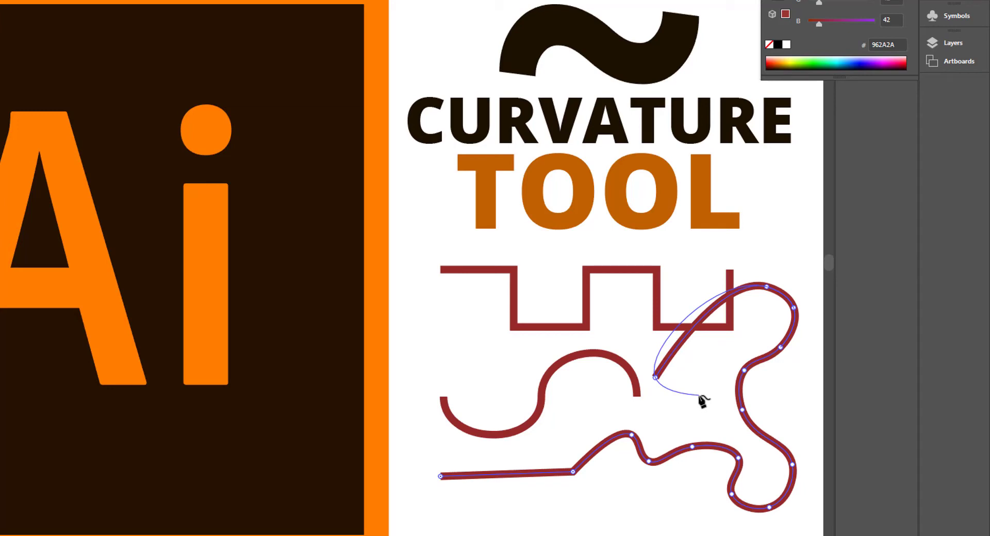
pyautogui.press('Escape')
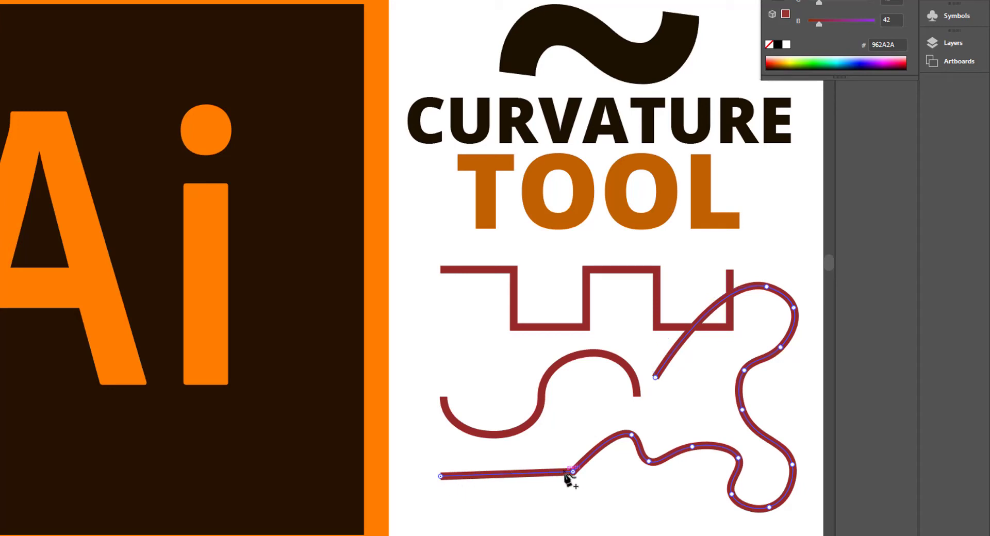
pyautogui.moveTo(573, 472); pyautogui.dragTo(536, 526)
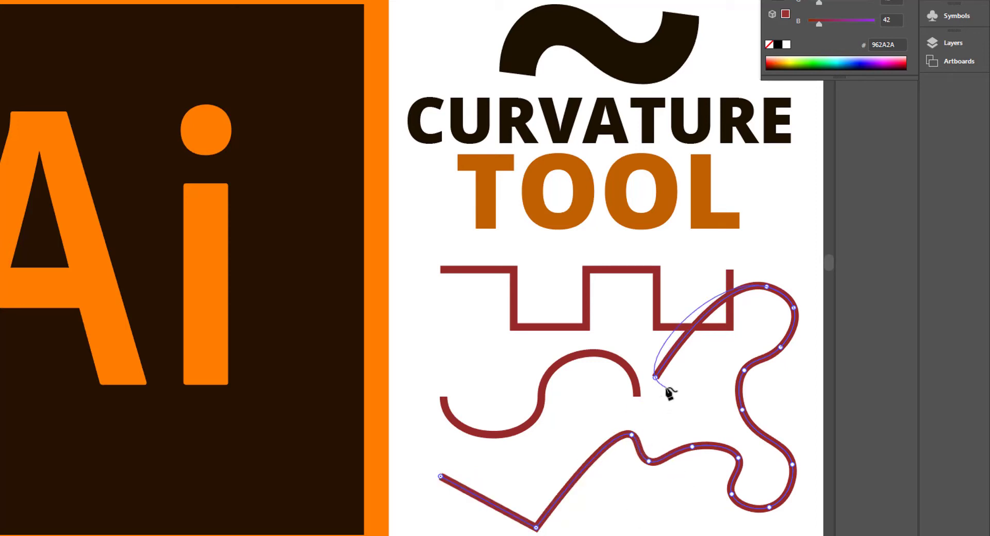
pyautogui.click(769, 507)
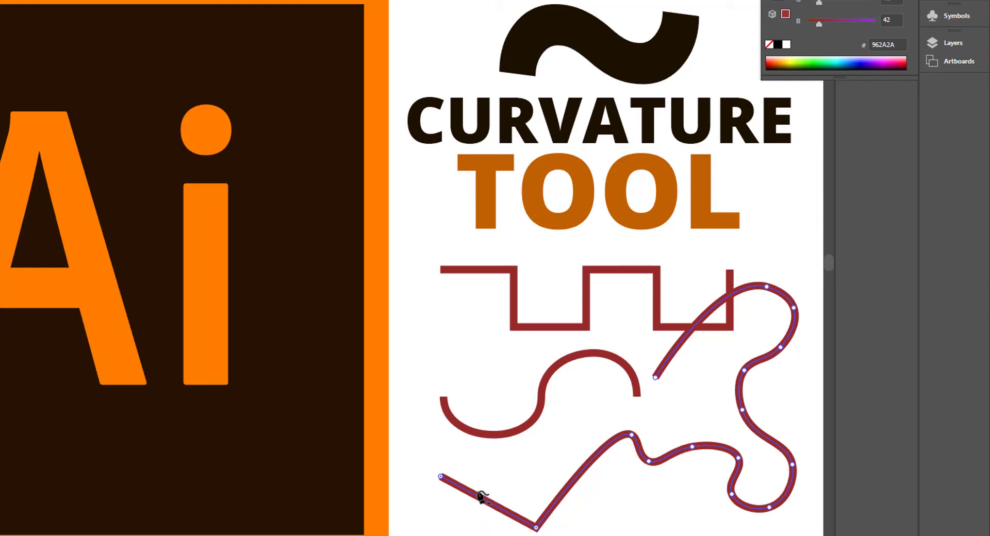